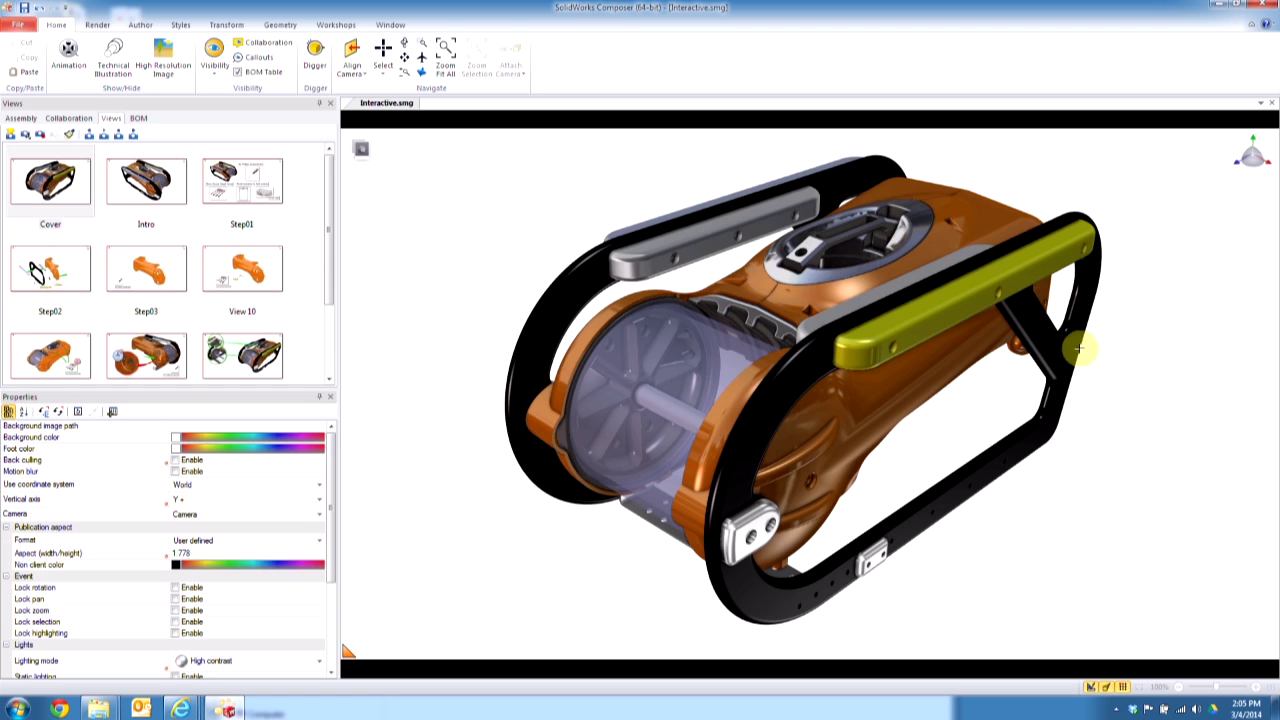
# Activate the Step01 view and shift the "#2 Phillips Screwdriver" label slightly to the right above its image.
pyautogui.click(103, 133)
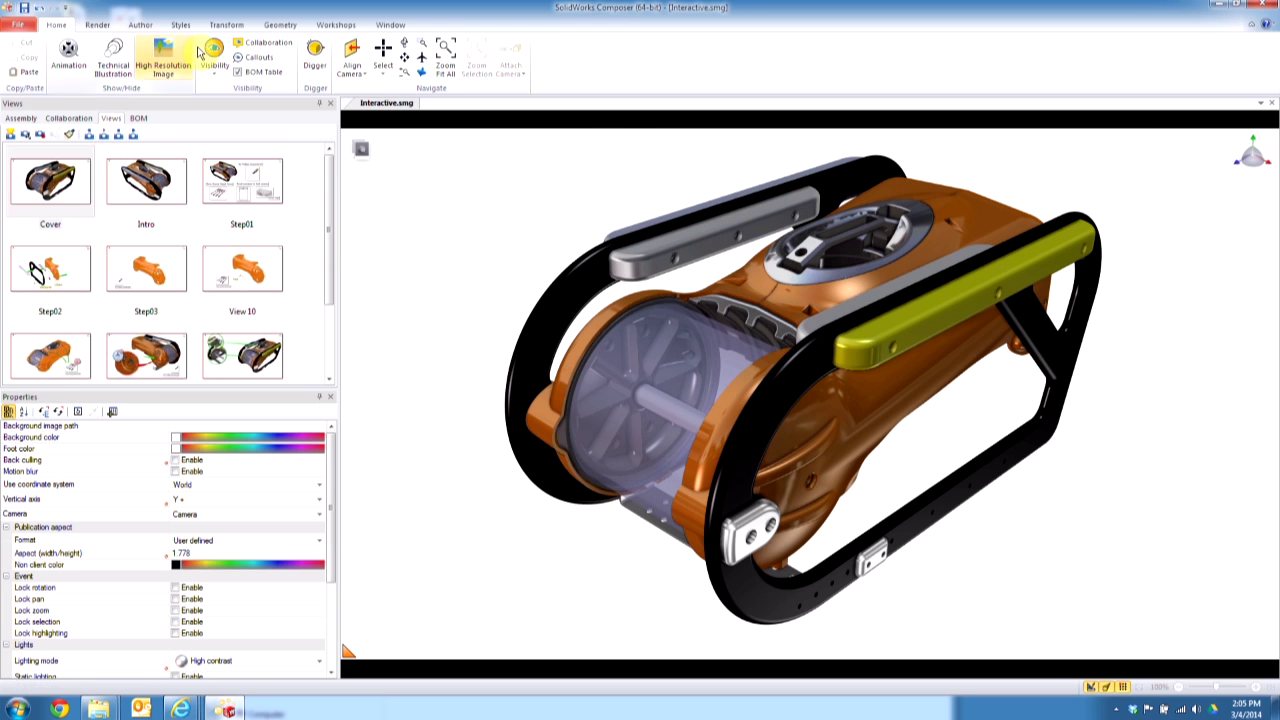
pyautogui.click(215, 181)
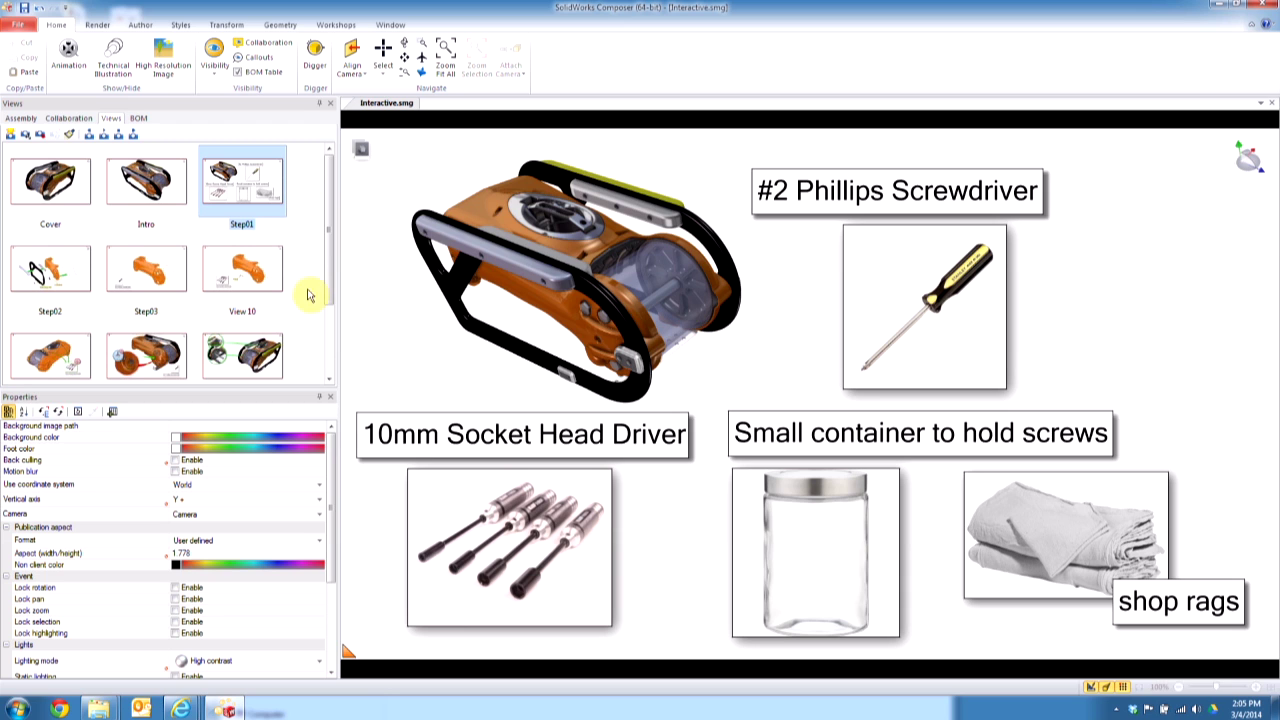
pyautogui.moveTo(943, 186)
pyautogui.mouseDown()
pyautogui.moveTo(902, 181)
pyautogui.moveTo(945, 168)
pyautogui.moveTo(962, 189)
pyautogui.mouseUp()
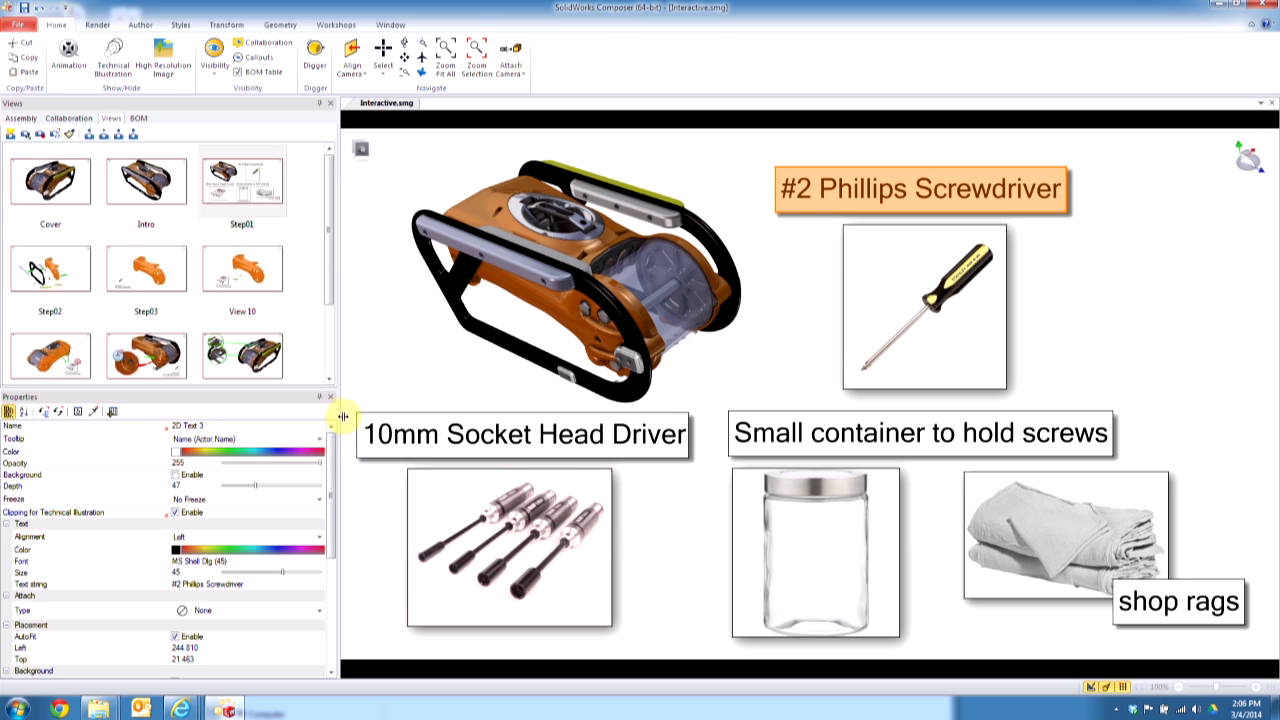
# Set Freeze on the socket head driver, small container and shop rags images together with their labels.
pyautogui.moveTo(342, 416); pyautogui.dragTo(1236, 628)
pyautogui.click(225, 492)
pyautogui.click(214, 507)
pyautogui.click(232, 490)
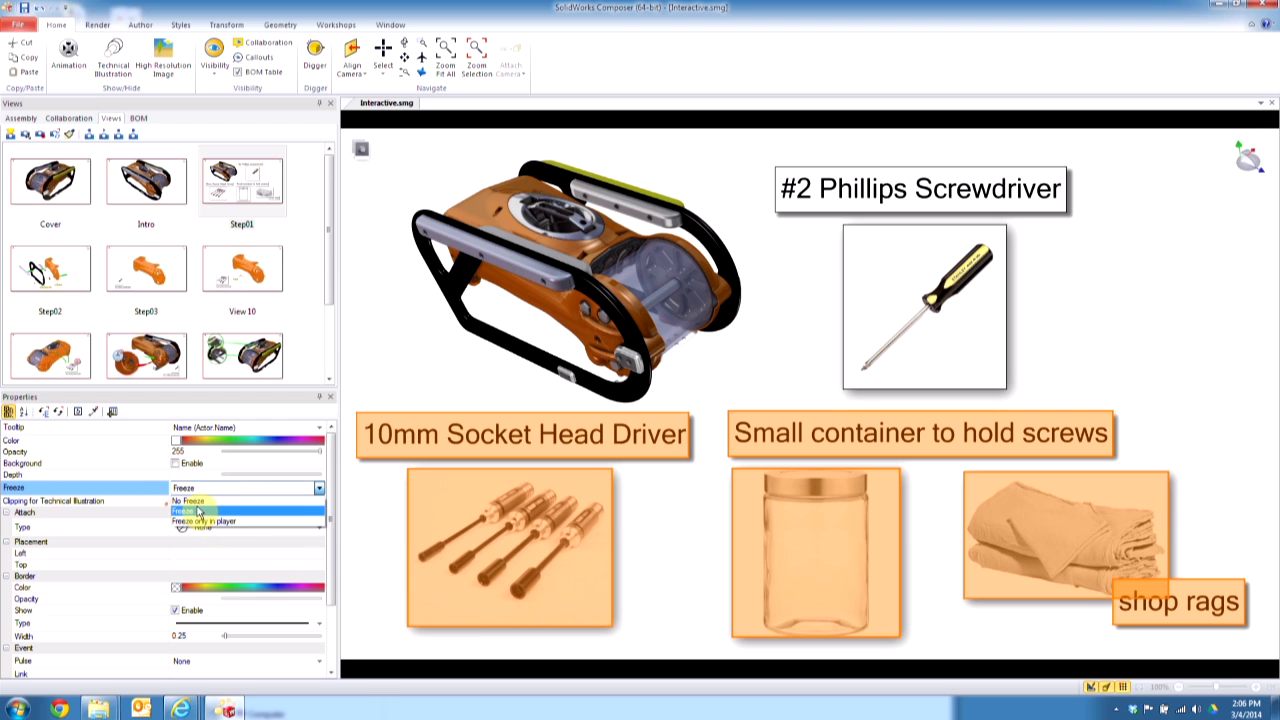
# Set Freeze on the Phillips screwdriver label and image, and update the Step01 view with the frozen items.
pyautogui.click(1067, 333)
pyautogui.moveTo(766, 146); pyautogui.dragTo(1060, 347)
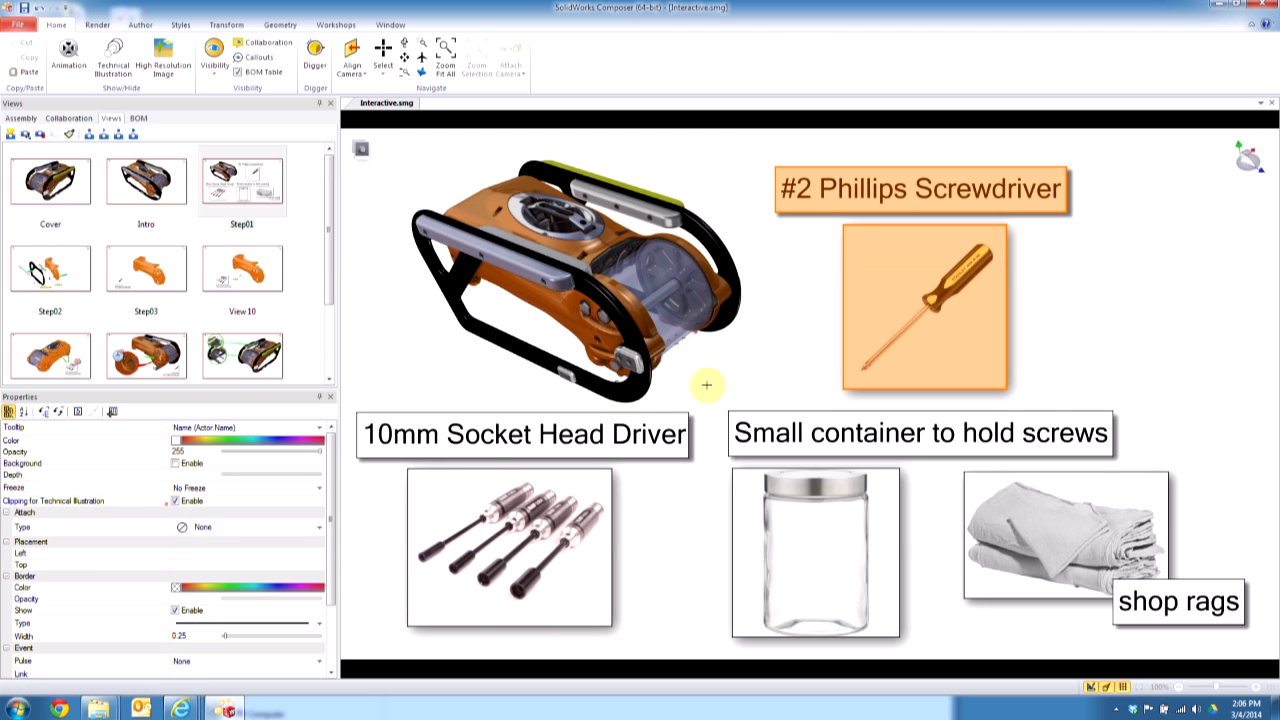
pyautogui.click(209, 489)
pyautogui.click(203, 513)
pyautogui.click(263, 192)
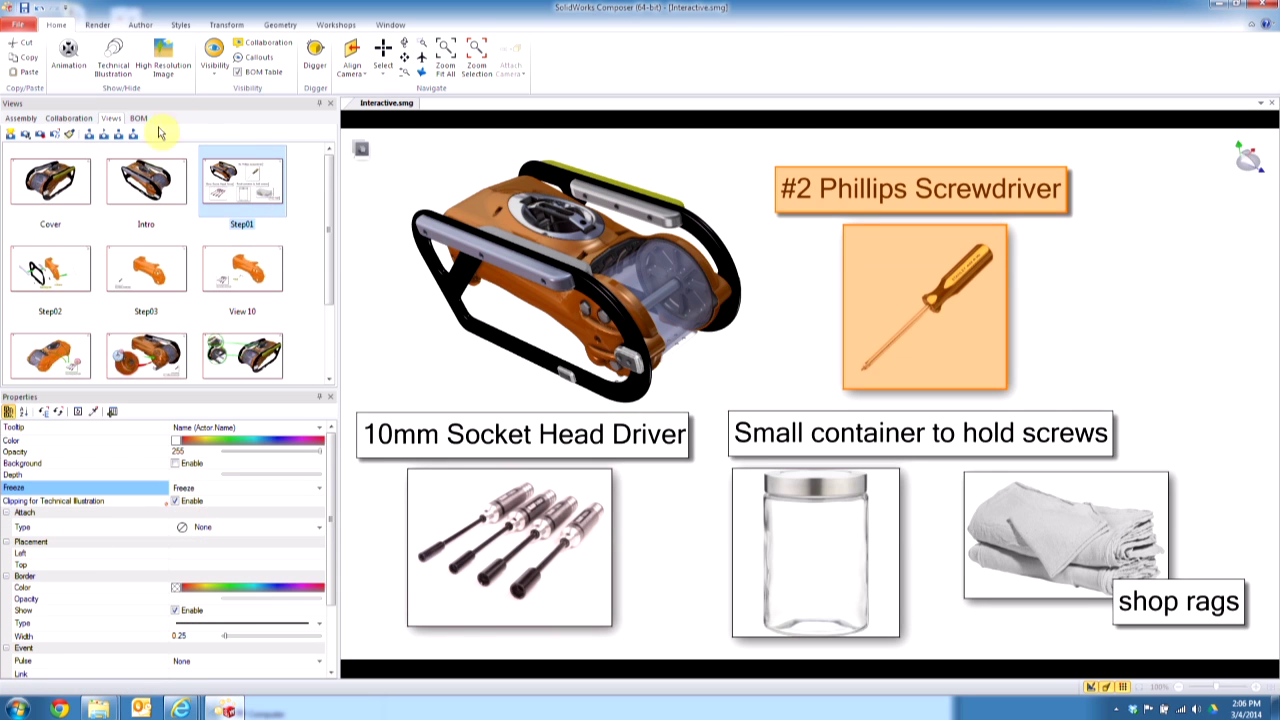
pyautogui.click(38, 135)
# Activate the Step02 view and try moving the "Ballast, Bottom PBF" label slightly up and to the left.
pyautogui.click(55, 266)
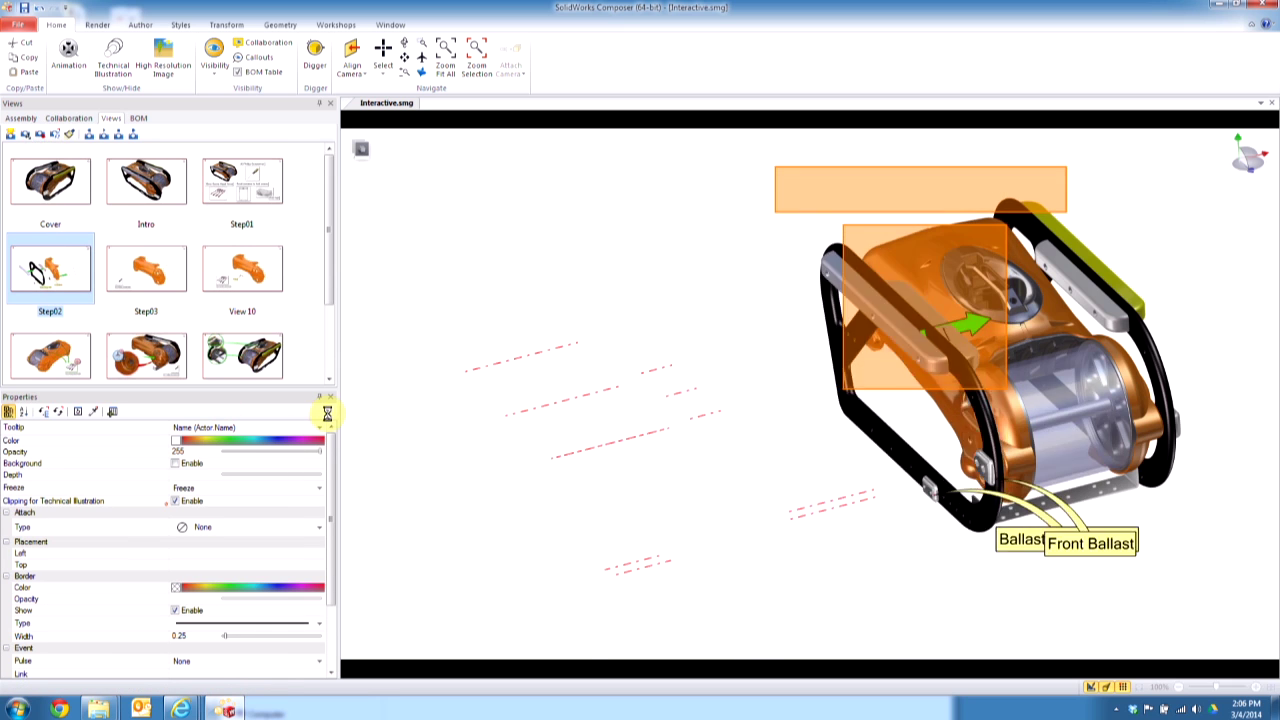
pyautogui.click(1134, 563)
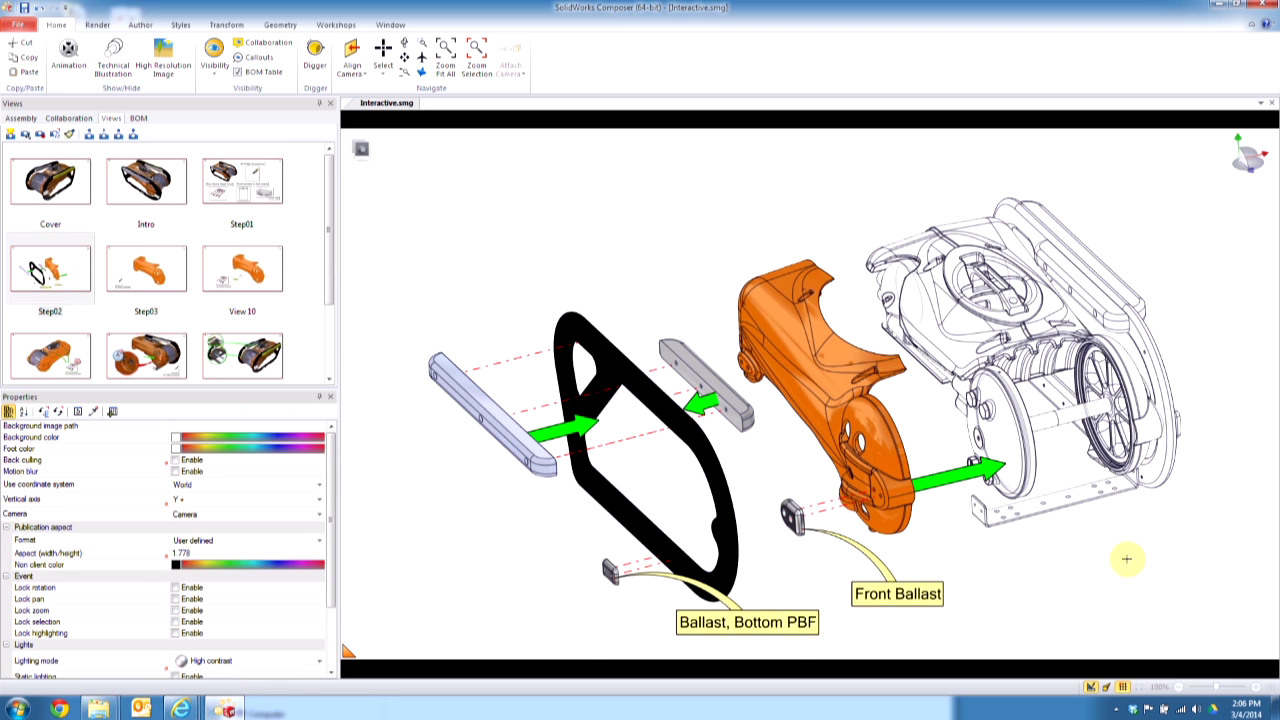
pyautogui.moveTo(772, 621); pyautogui.dragTo(733, 612)
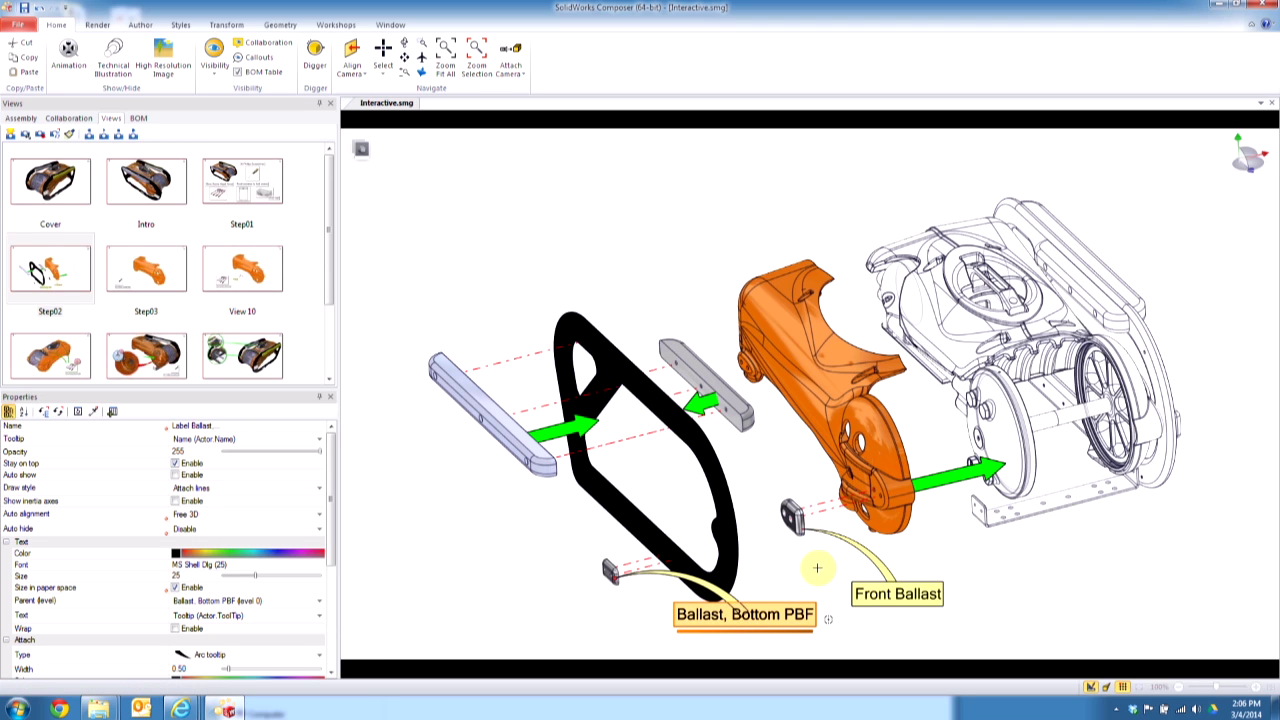
# In the Step03 view, set the screwdriver image and its label to Freeze and update the view.
pyautogui.click(168, 274)
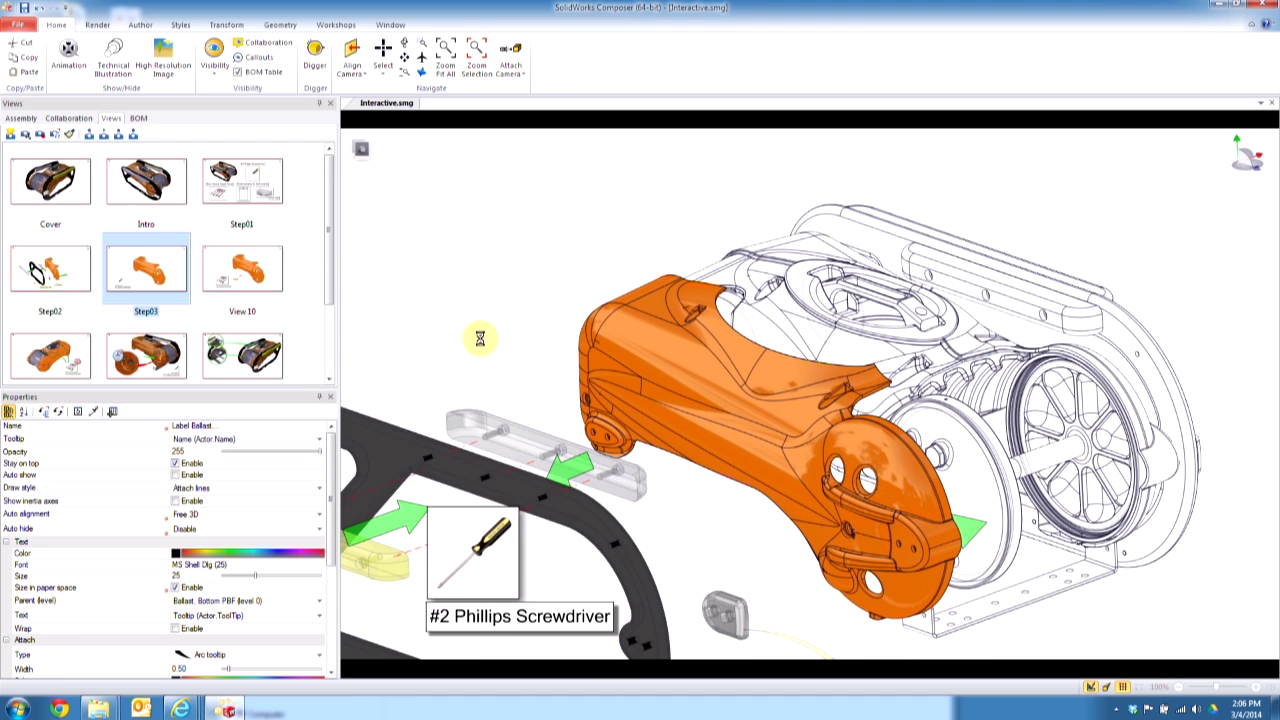
pyautogui.click(431, 451)
pyautogui.click(545, 615)
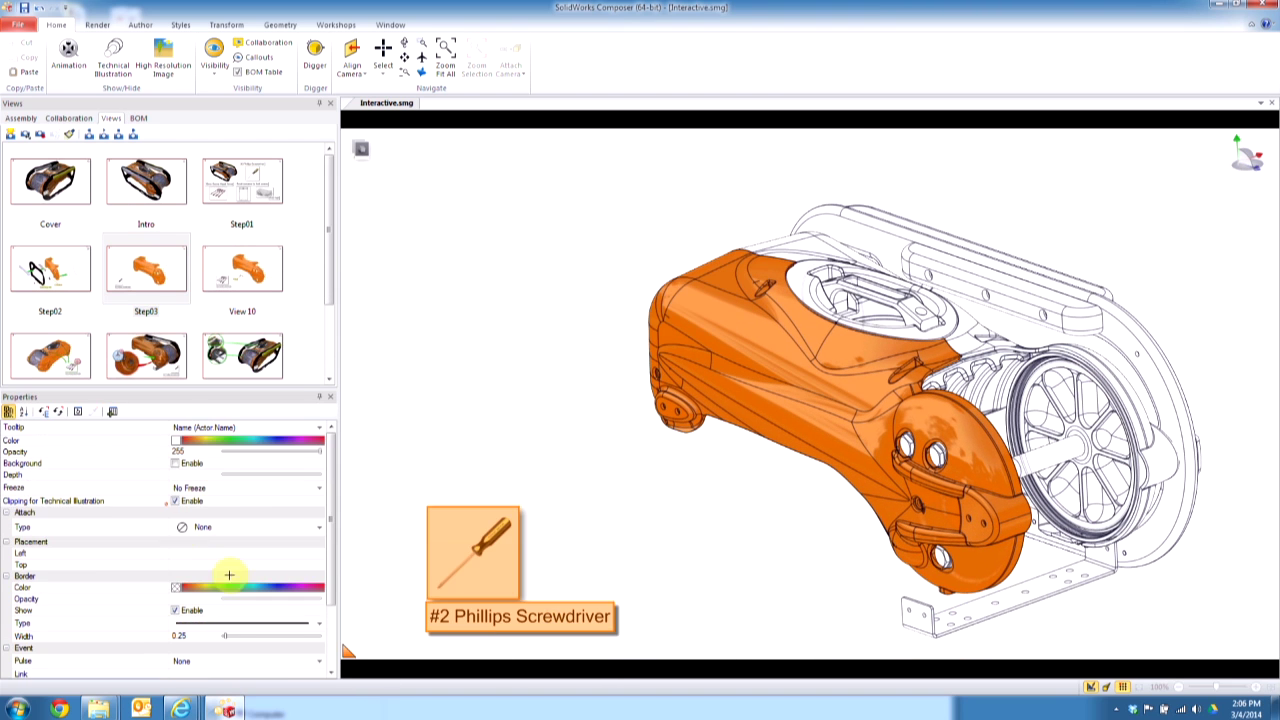
pyautogui.click(205, 488)
pyautogui.click(185, 503)
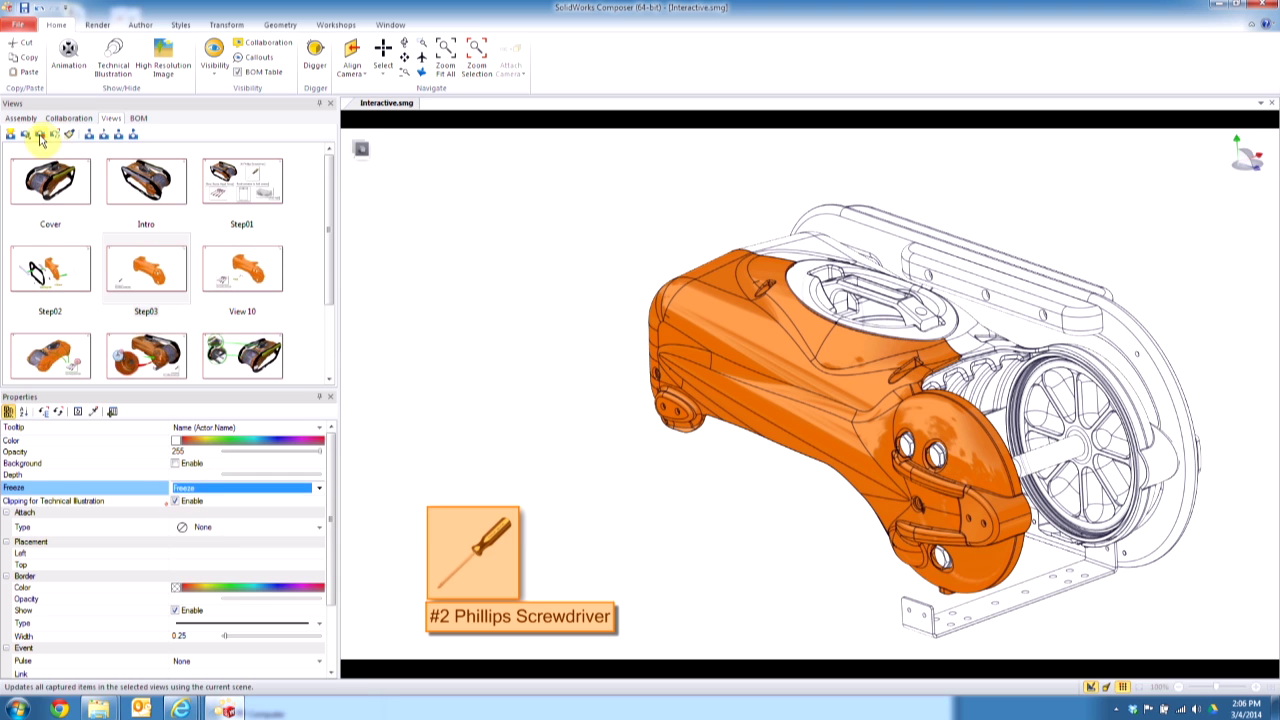
# In View 10, set the 10mm Socket Head Driver image and its label to Freeze and update the view.
pyautogui.click(283, 292)
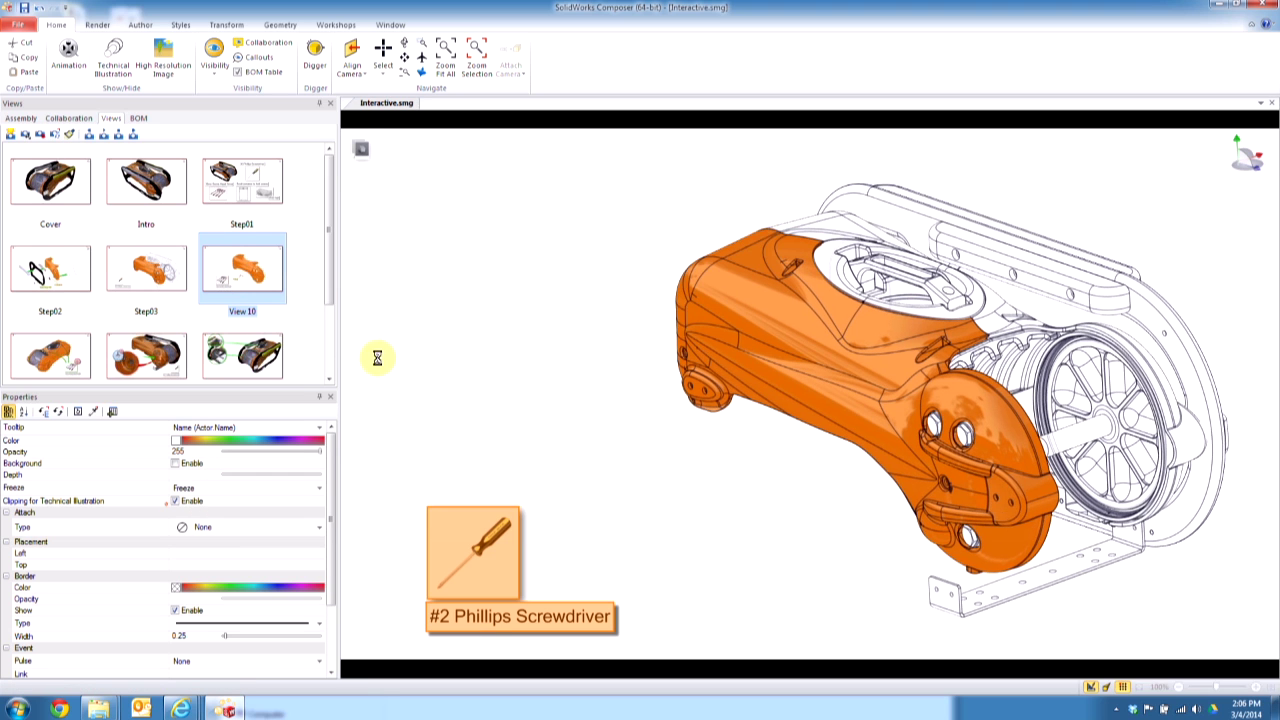
pyautogui.click(620, 640)
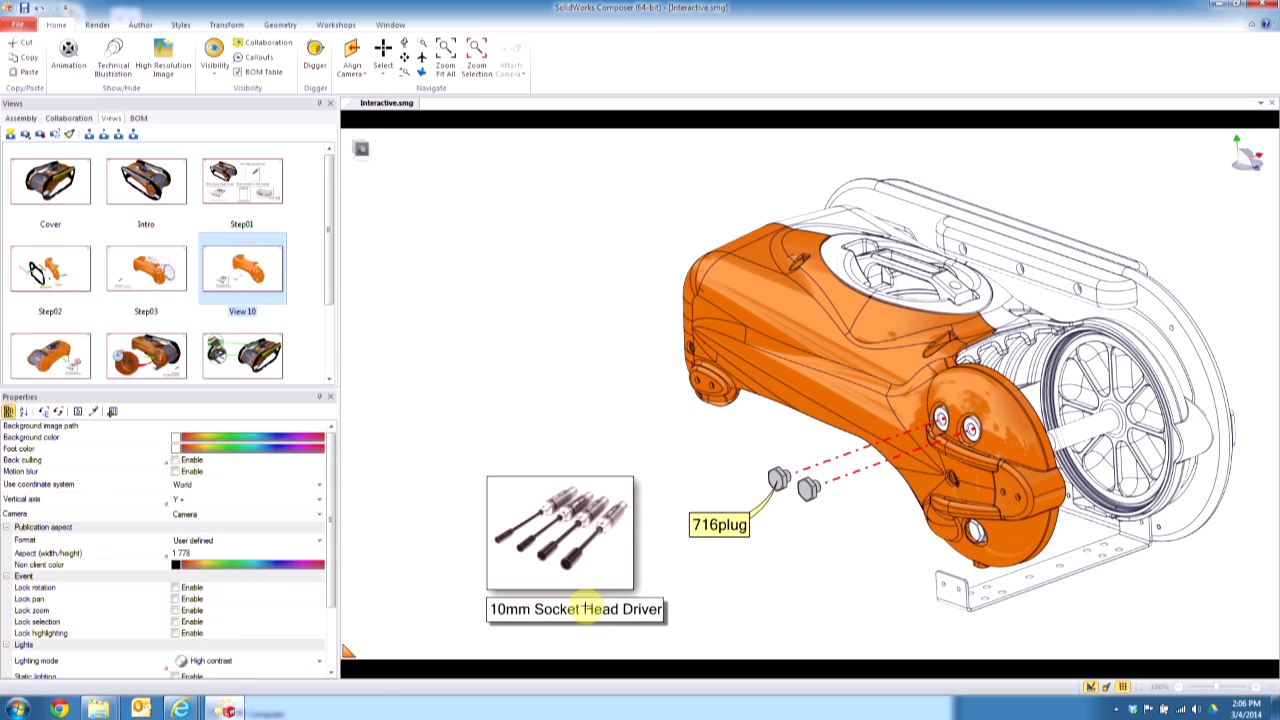
pyautogui.click(500, 485)
pyautogui.click(205, 488)
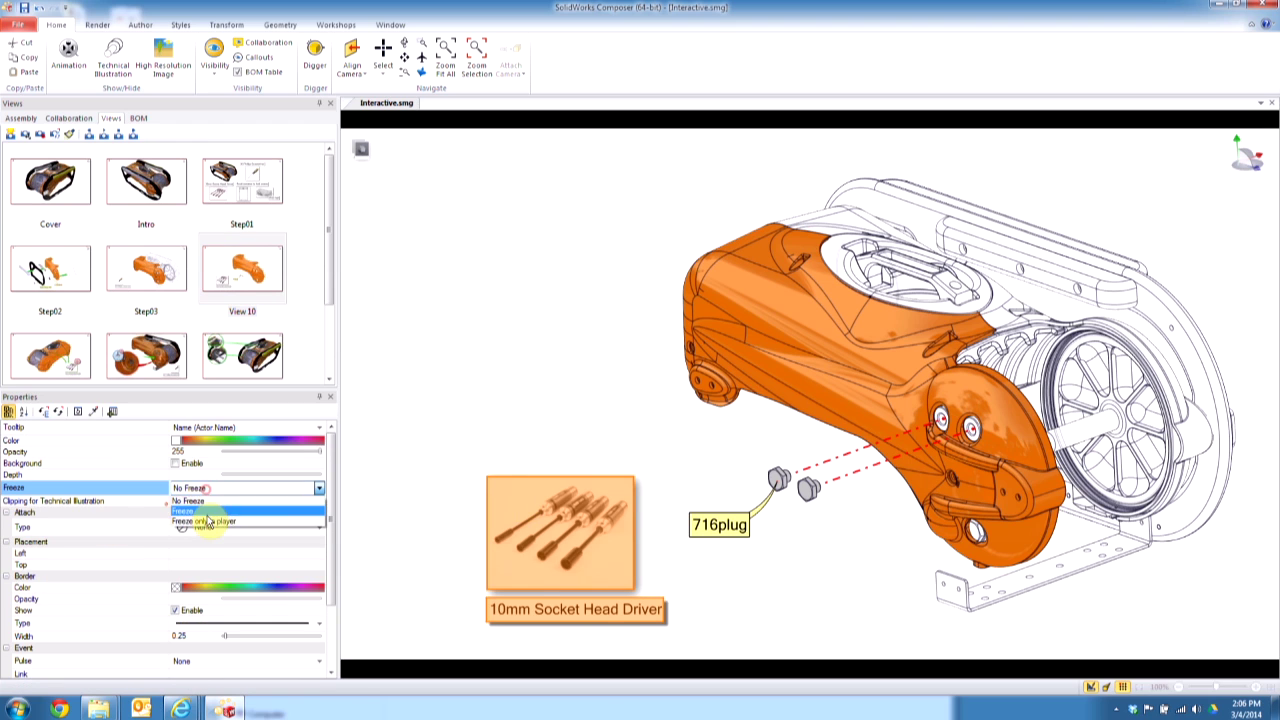
pyautogui.click(200, 512)
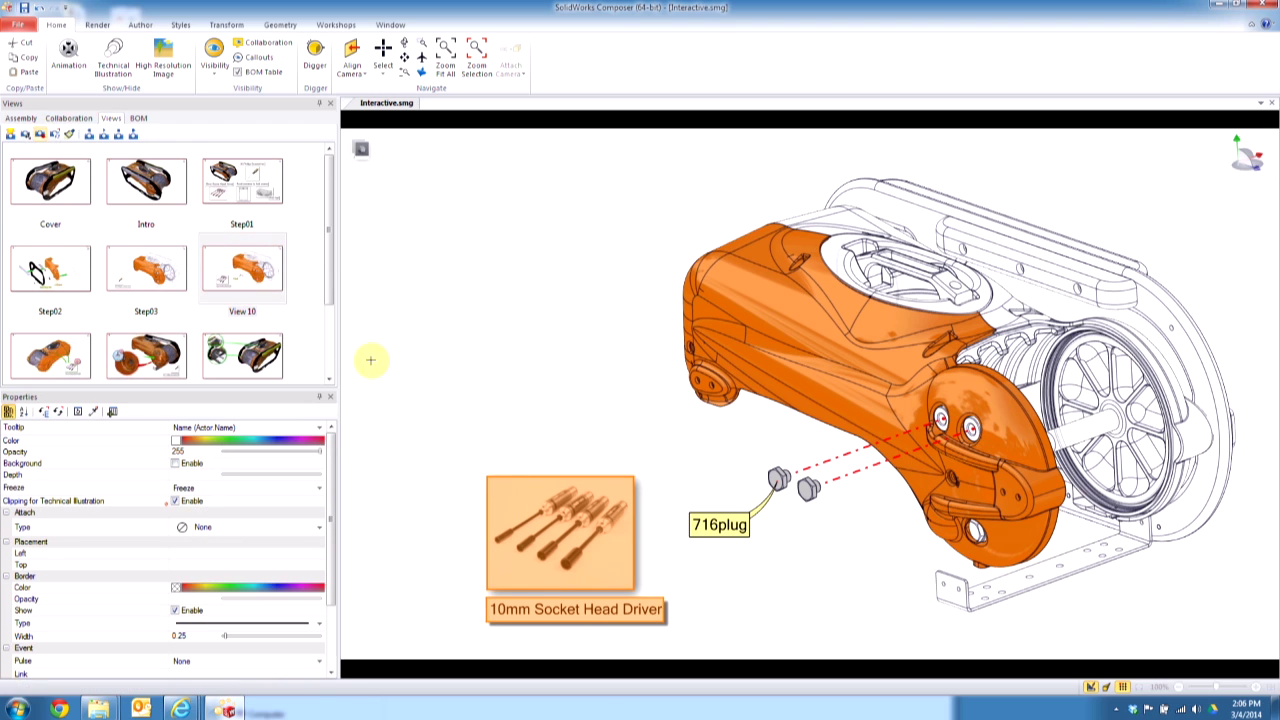
# Browse the remaining views down to Step07 and activate the Cover view.
pyautogui.moveTo(329, 280); pyautogui.dragTo(331, 350)
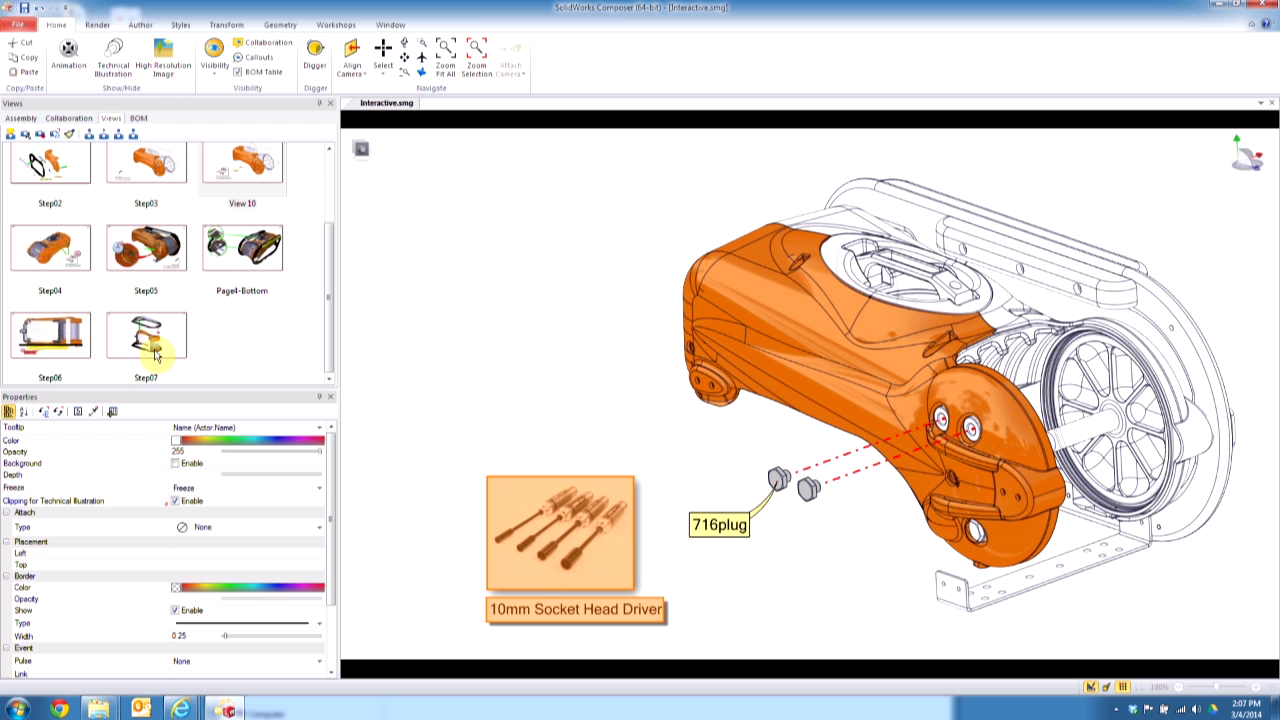
pyautogui.click(451, 314)
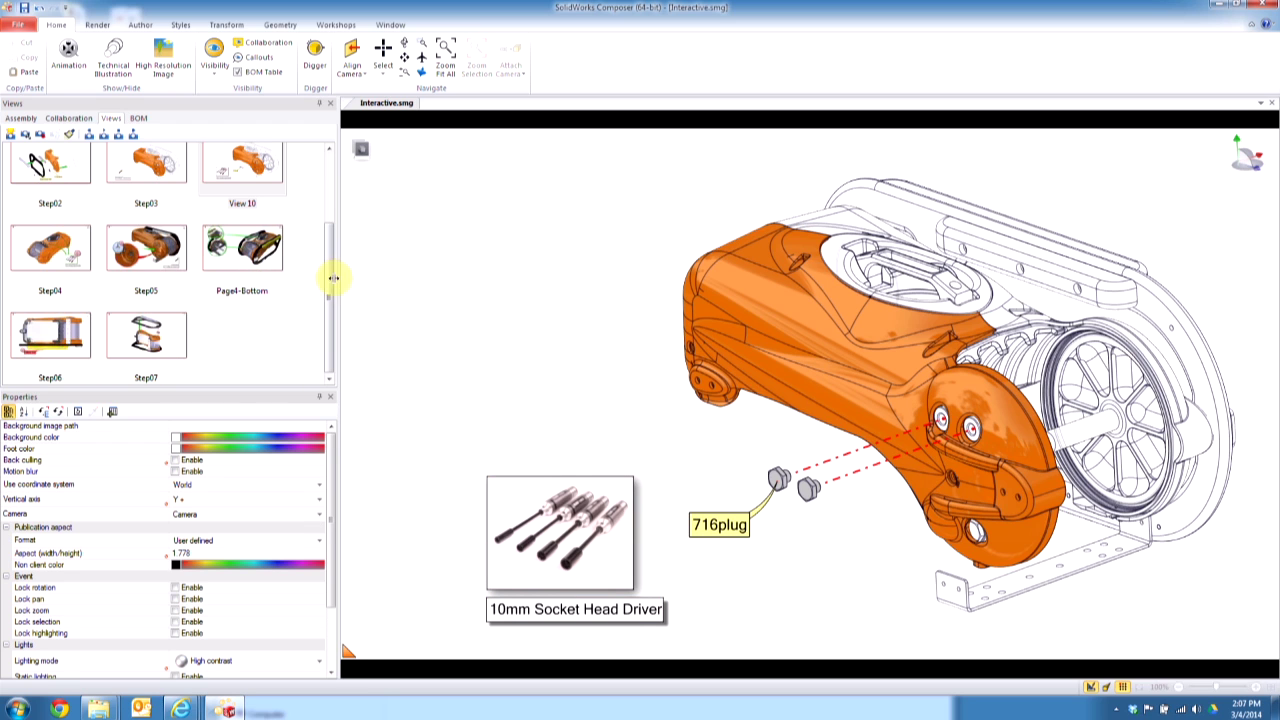
pyautogui.moveTo(333, 285); pyautogui.dragTo(334, 218)
pyautogui.click(62, 183)
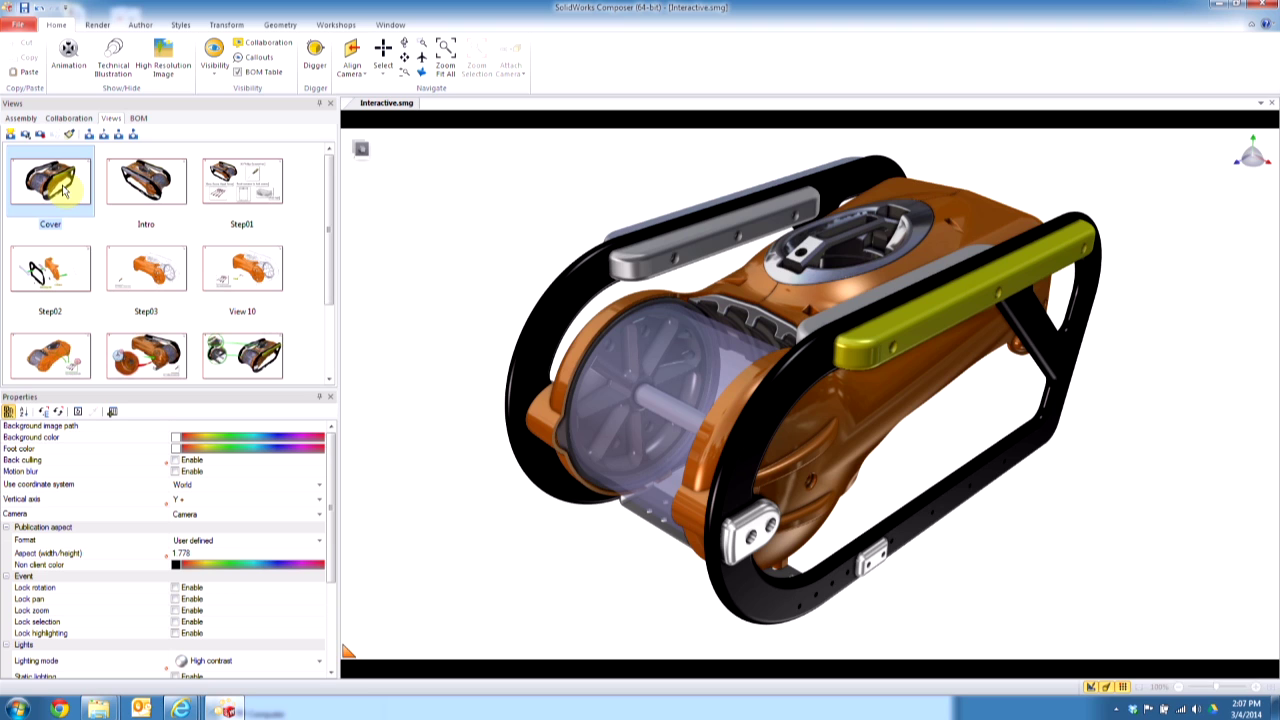
# Check the View mode launch option in the document's Project properties and close the dialog without applying changes.
pyautogui.click(10, 27)
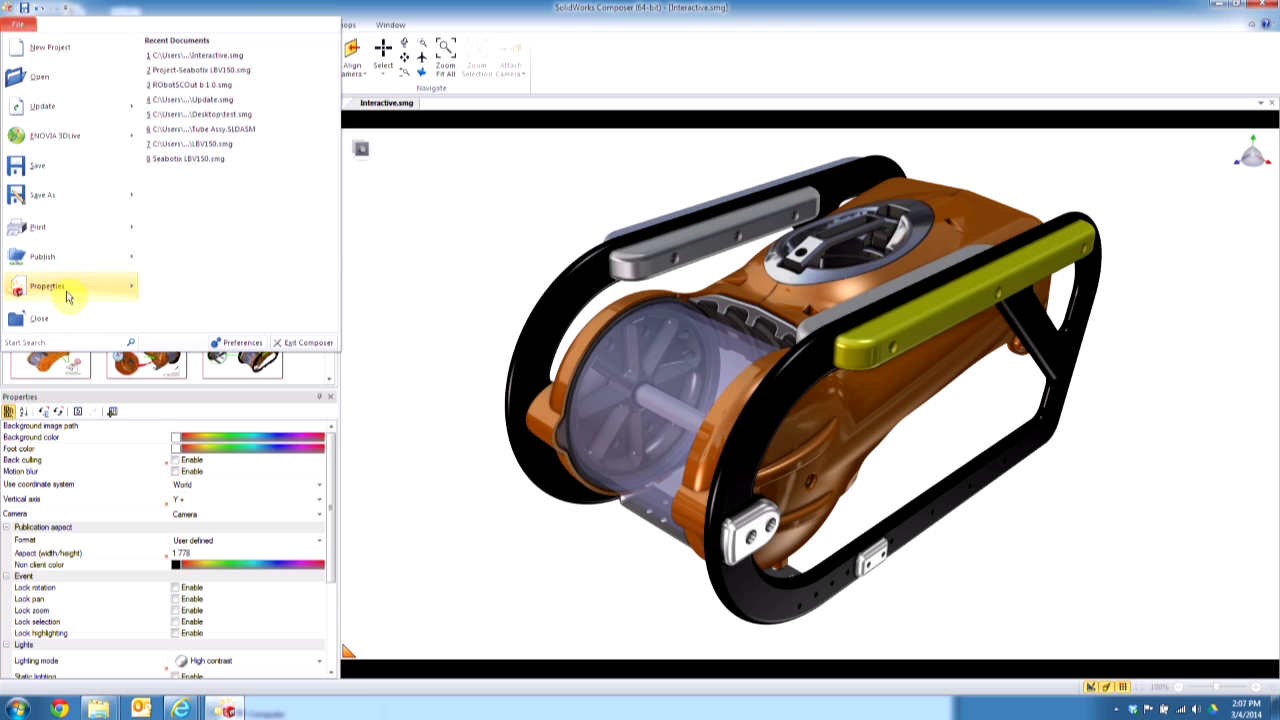
pyautogui.moveTo(80, 286)
pyautogui.click(241, 63)
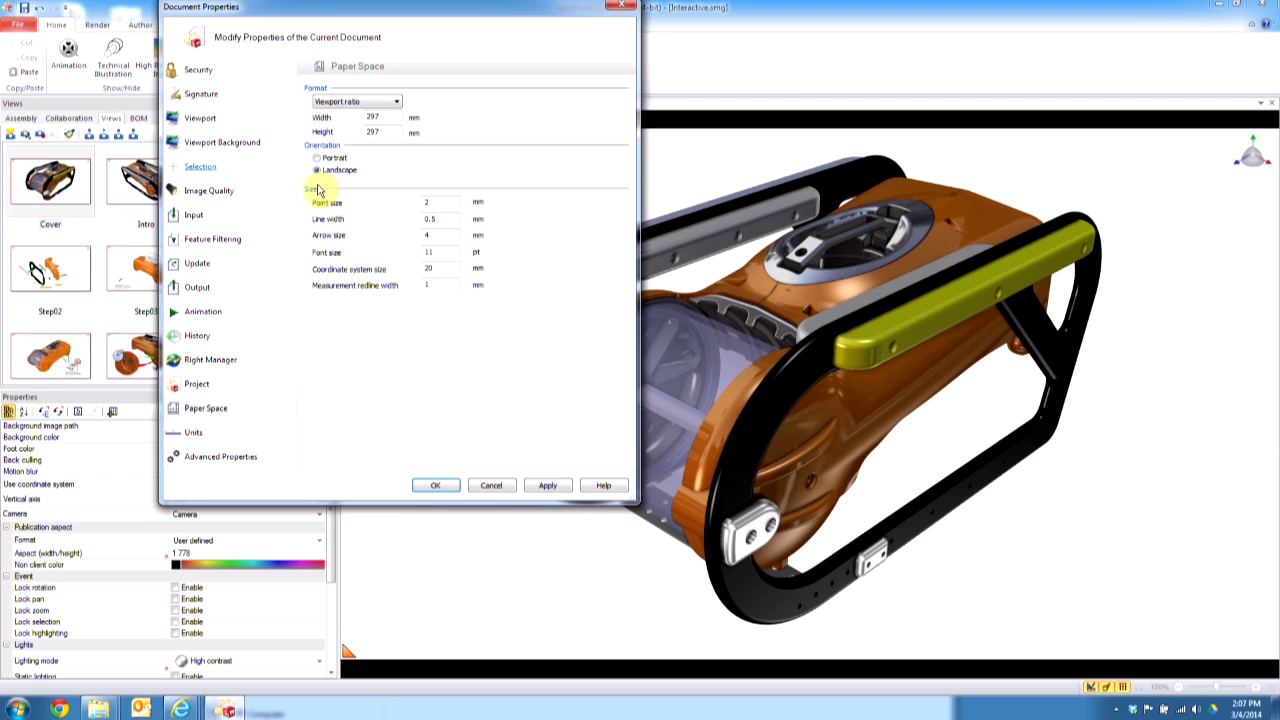
pyautogui.click(192, 216)
pyautogui.click(196, 386)
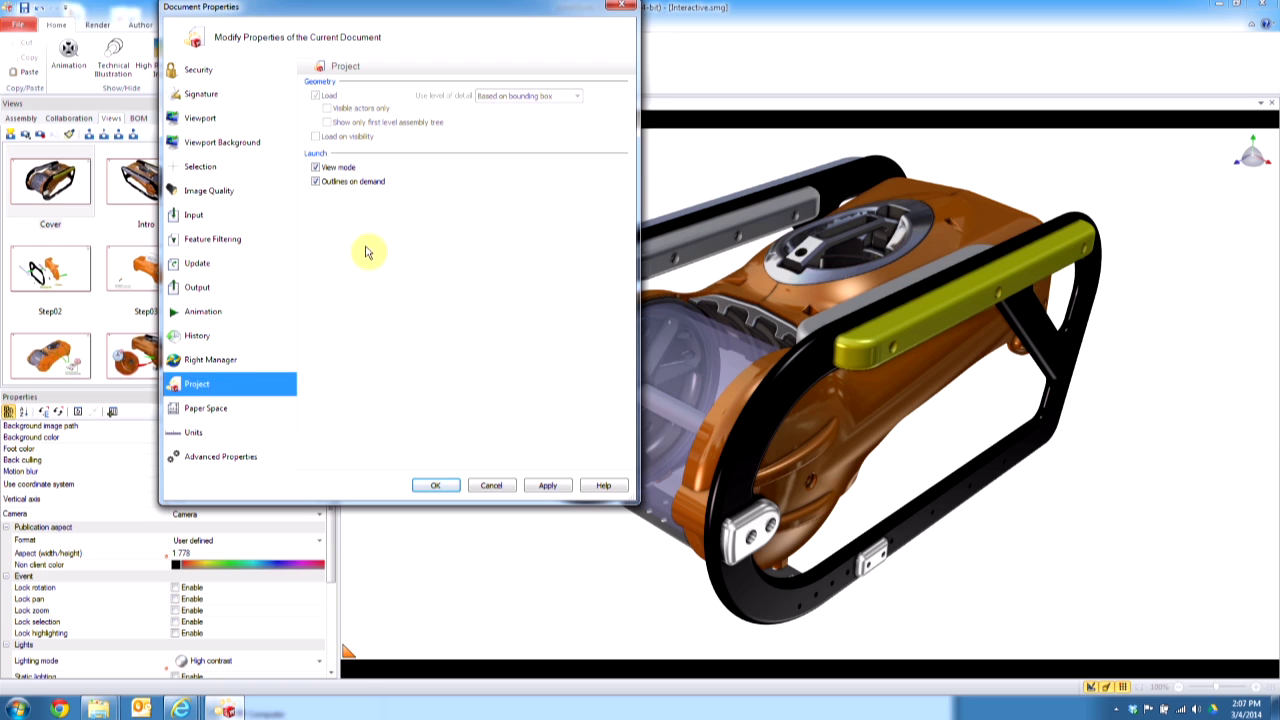
pyautogui.click(315, 168)
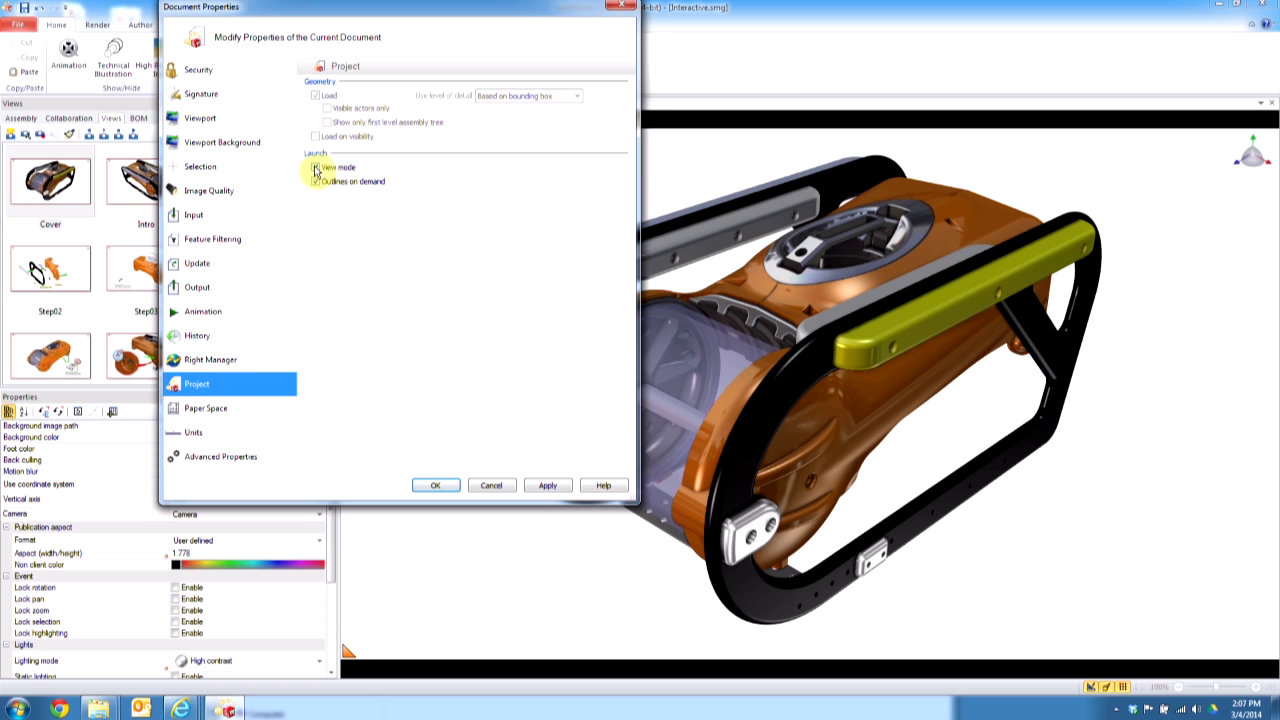
pyautogui.click(505, 486)
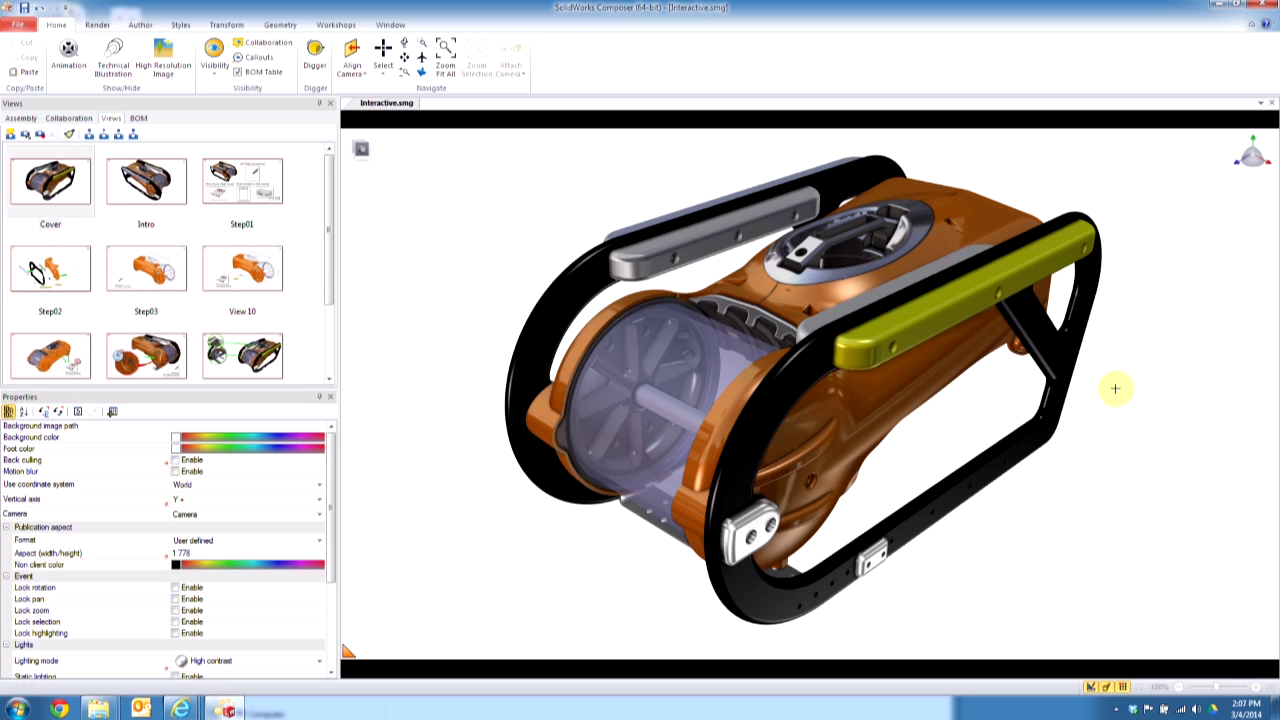
# Orbit and zoom the Cover model to test free navigation, and restore the saved Cover view.
pyautogui.moveTo(1150, 398); pyautogui.dragTo(1079, 376)
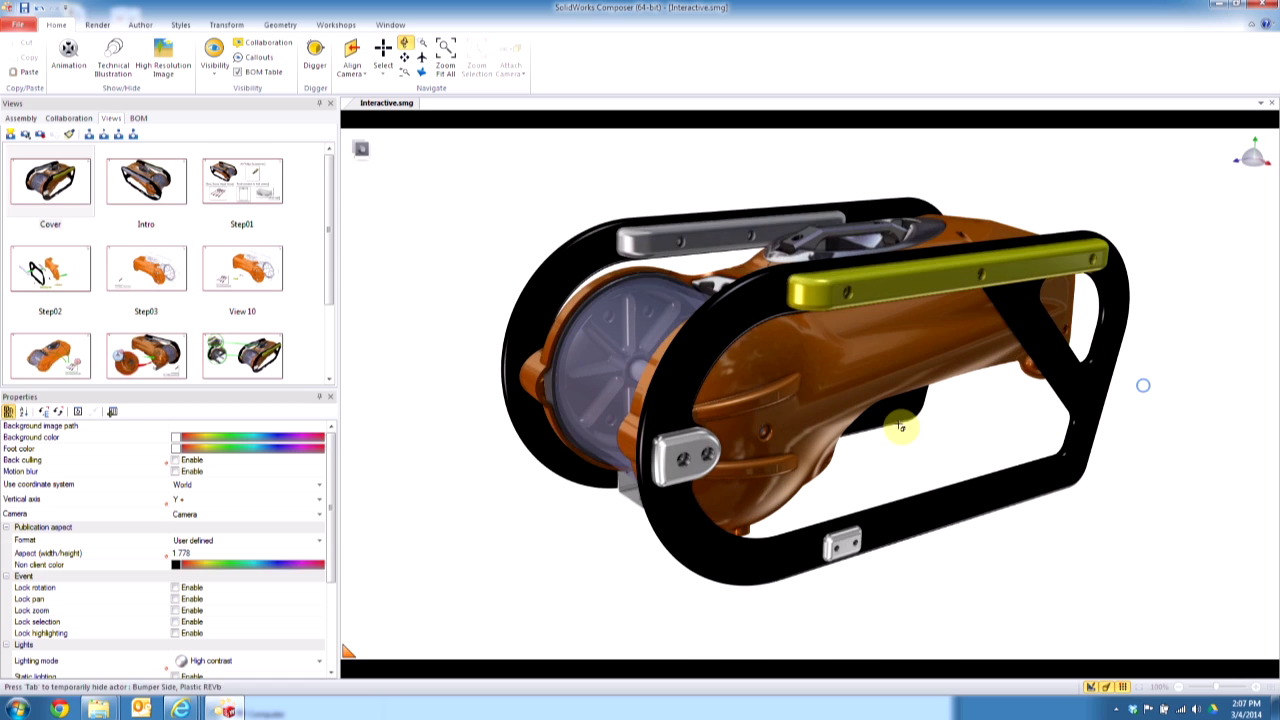
pyautogui.scroll(3, 900, 425)
pyautogui.scroll(-3, 951, 349)
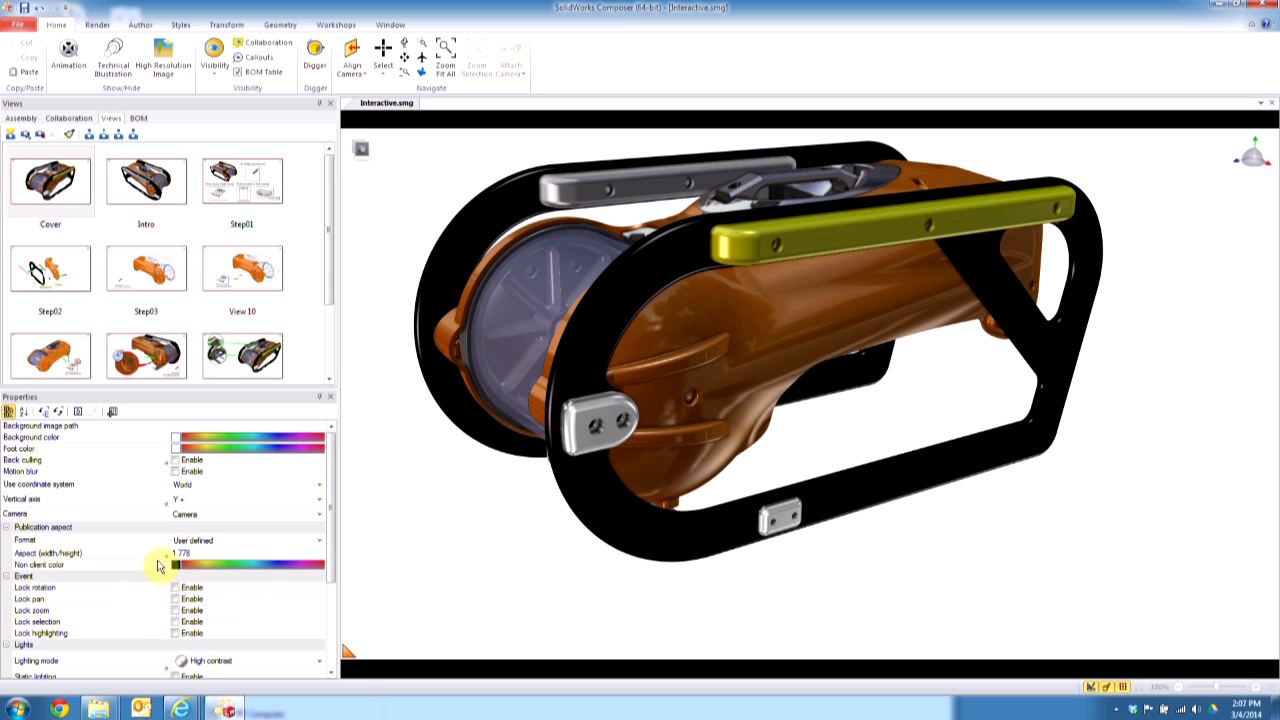
pyautogui.click(64, 196)
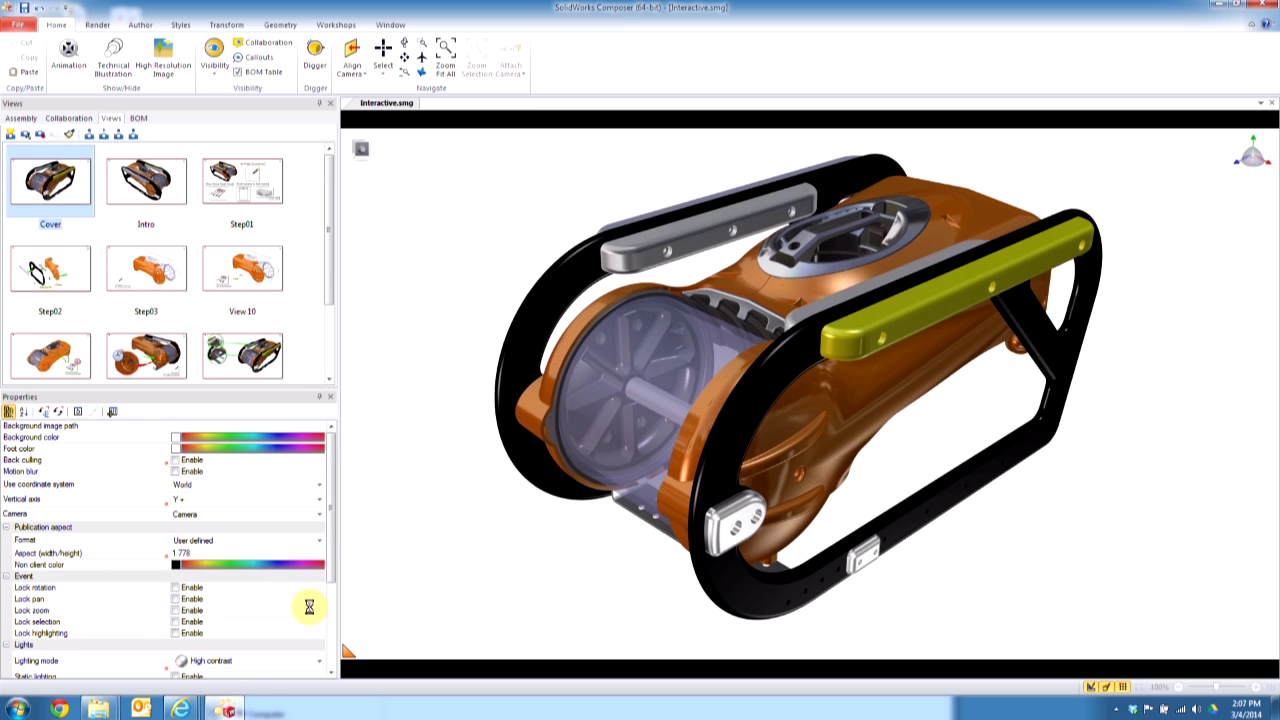
# Enable Lock pan, Lock zoom and Lock highlighting for the viewport and update the Cover view with them.
pyautogui.click(174, 600)
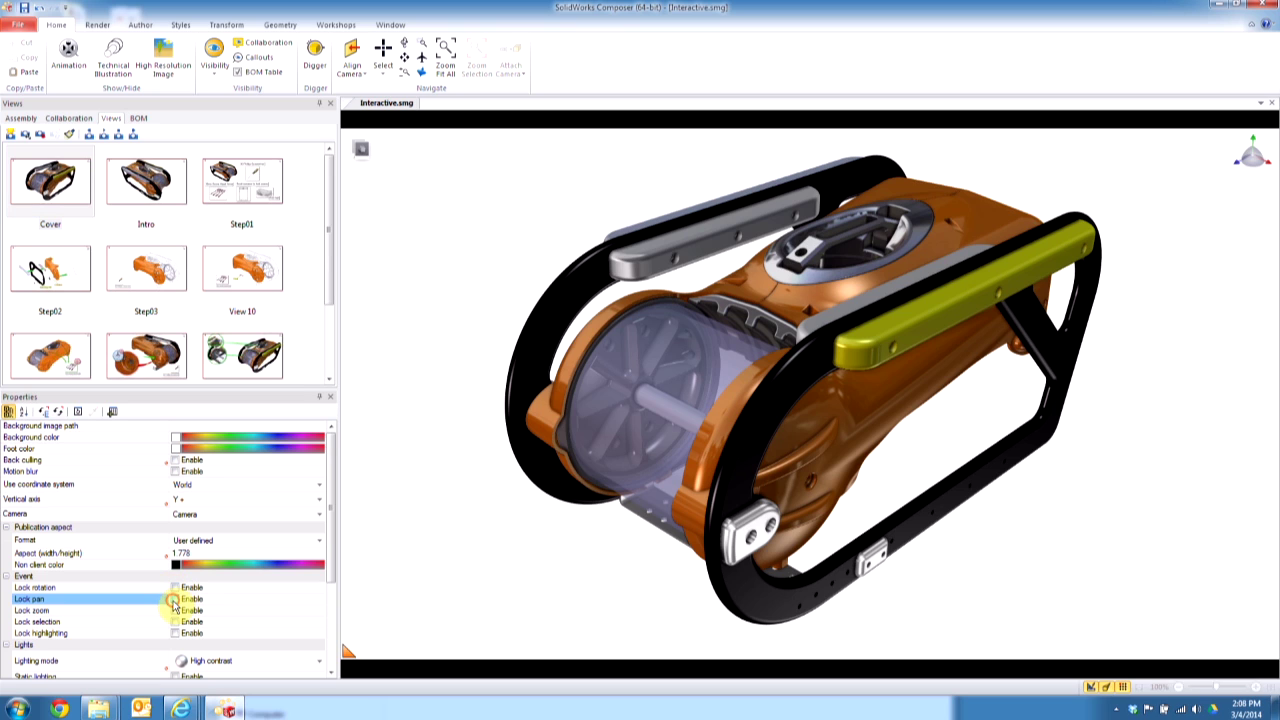
pyautogui.click(178, 611)
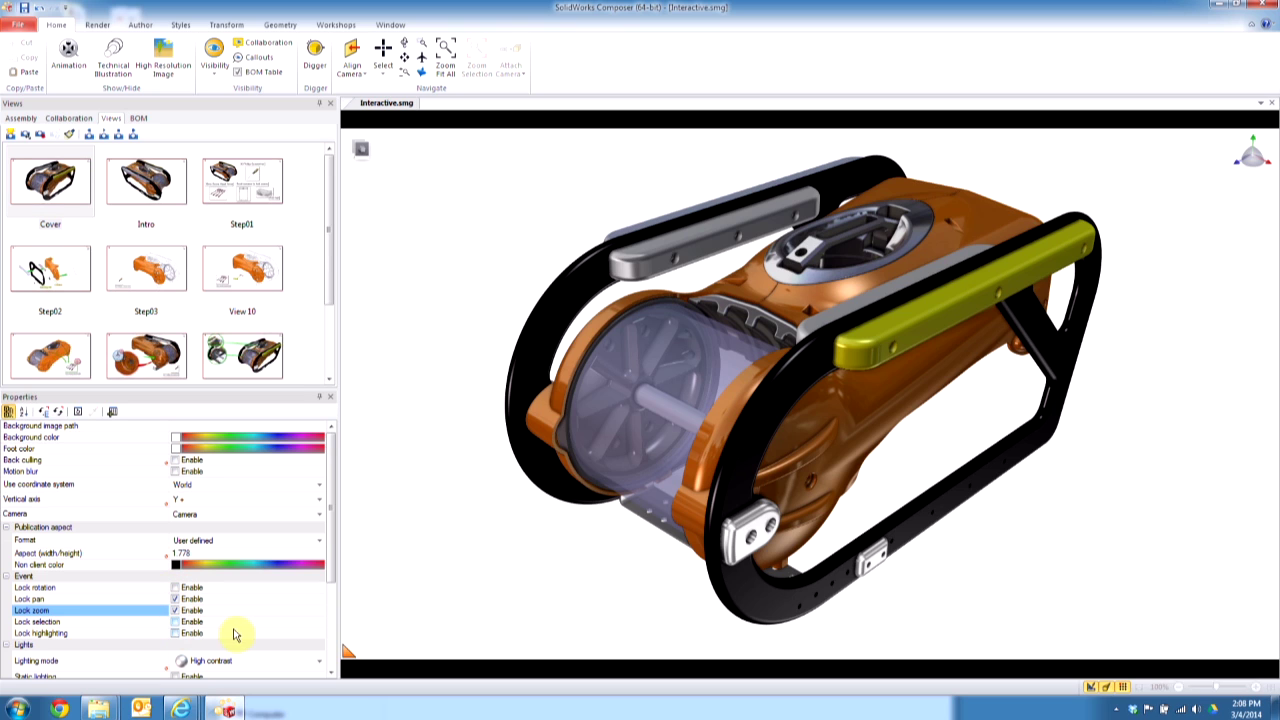
pyautogui.click(174, 633)
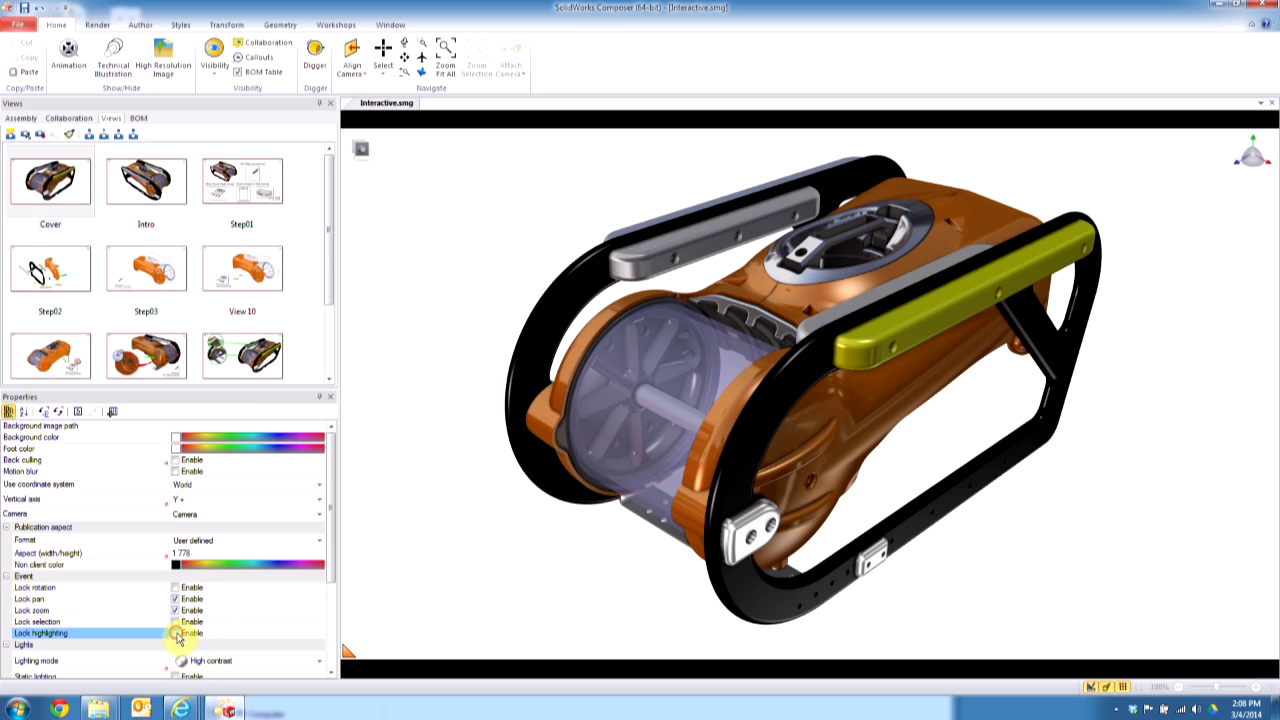
pyautogui.click(80, 200)
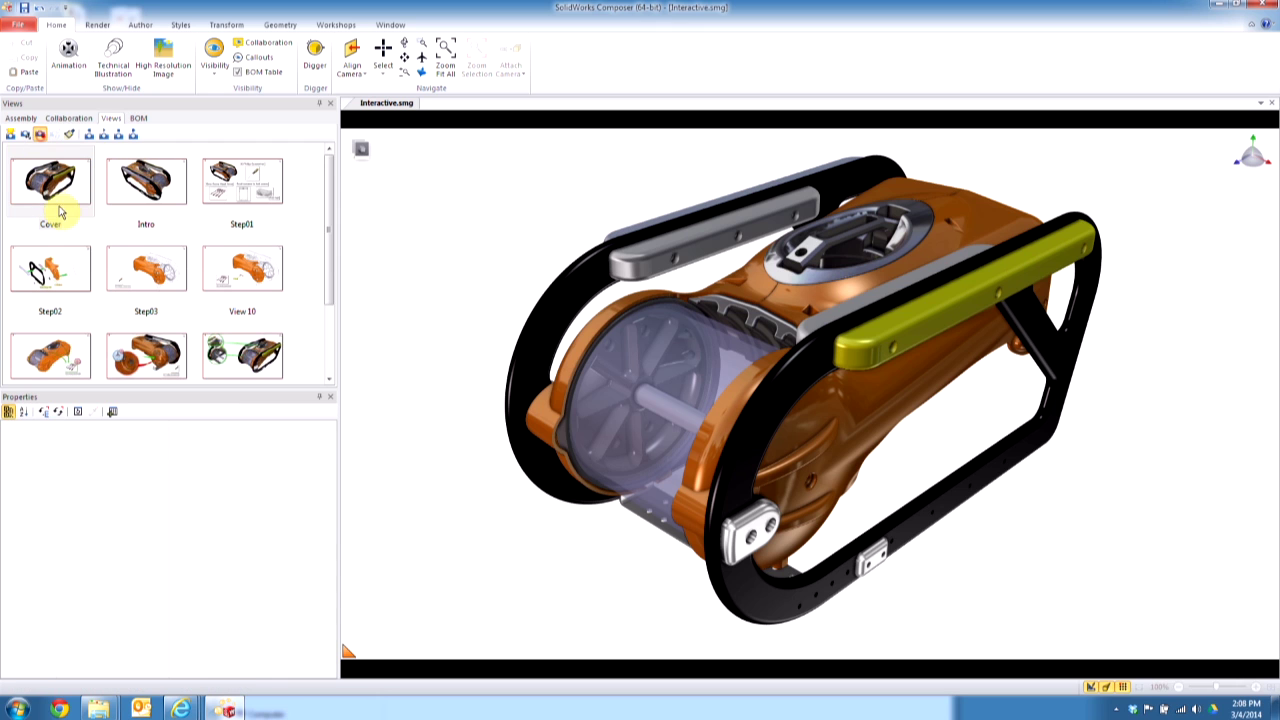
# In the Intro view, disable Lock pan and Lock zoom and enable Lock rotation.
pyautogui.click(145, 188)
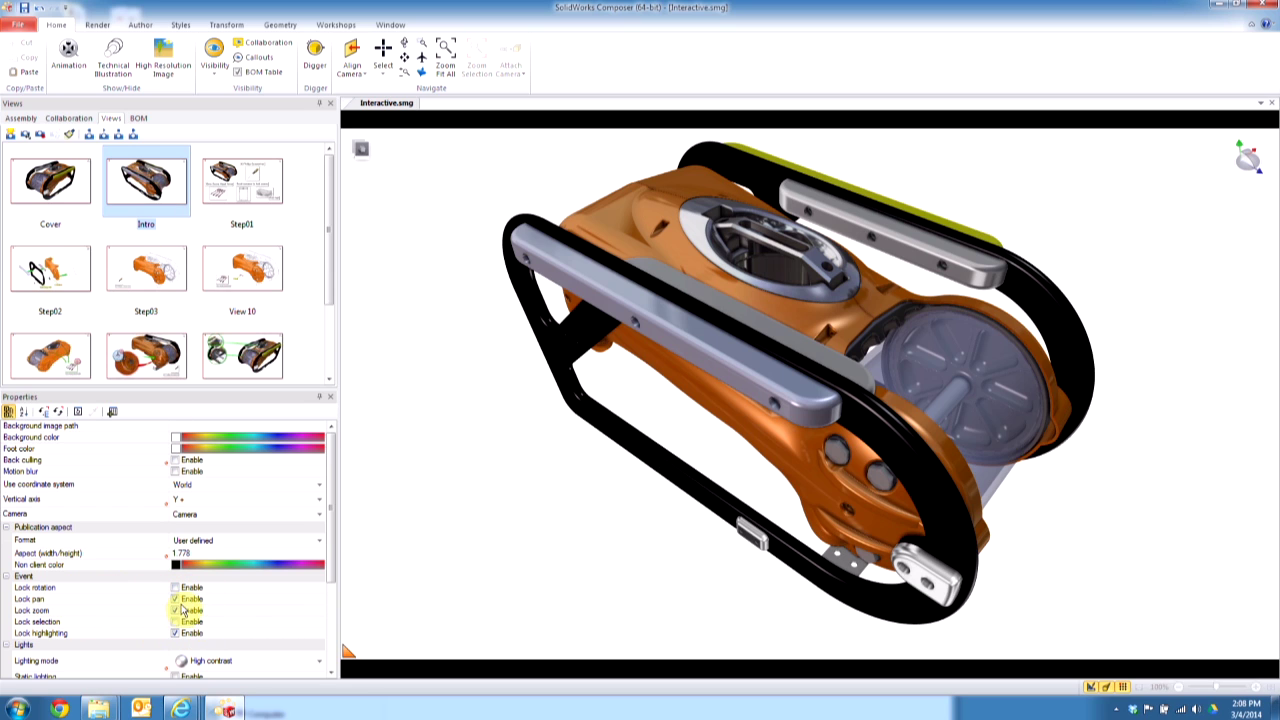
pyautogui.click(177, 599)
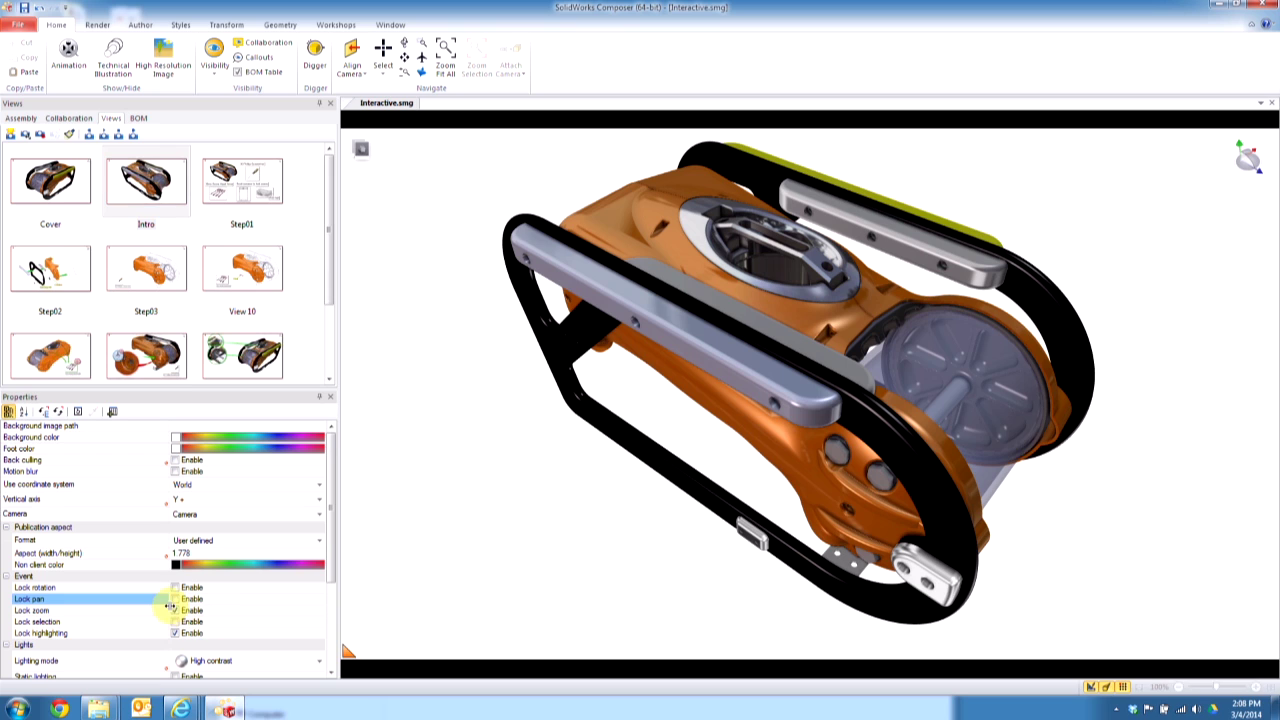
pyautogui.click(178, 611)
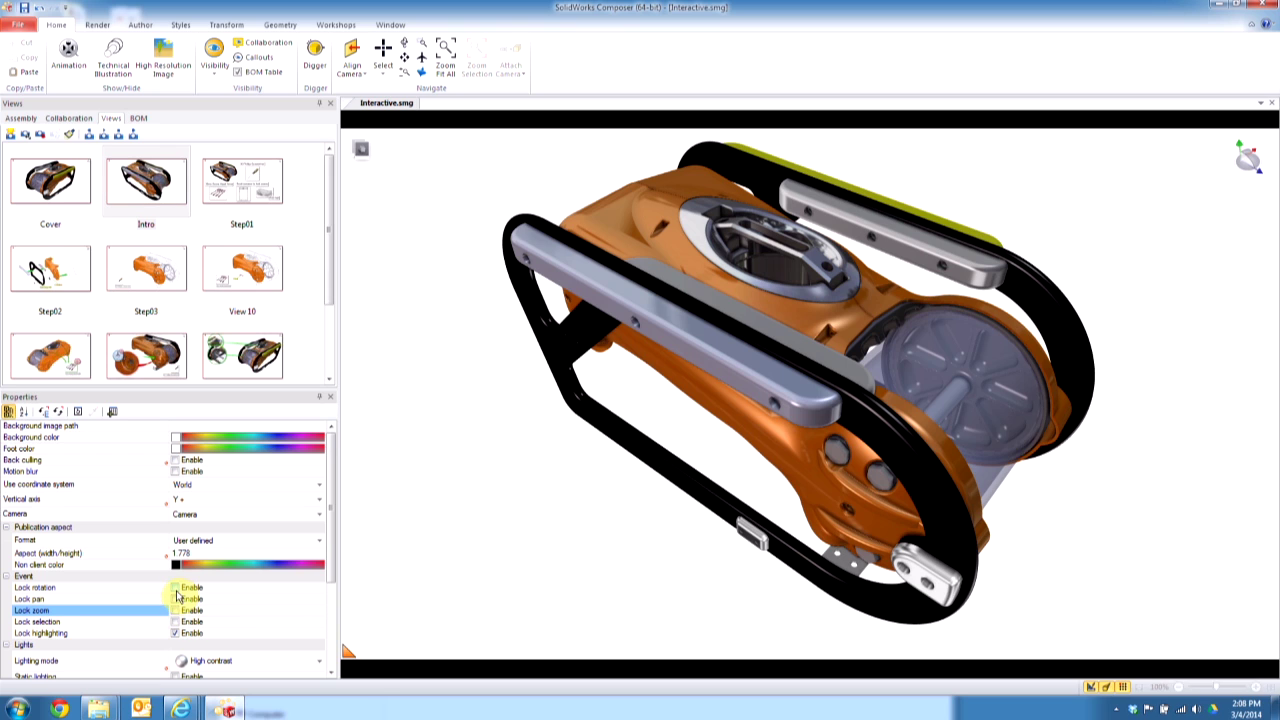
pyautogui.click(176, 587)
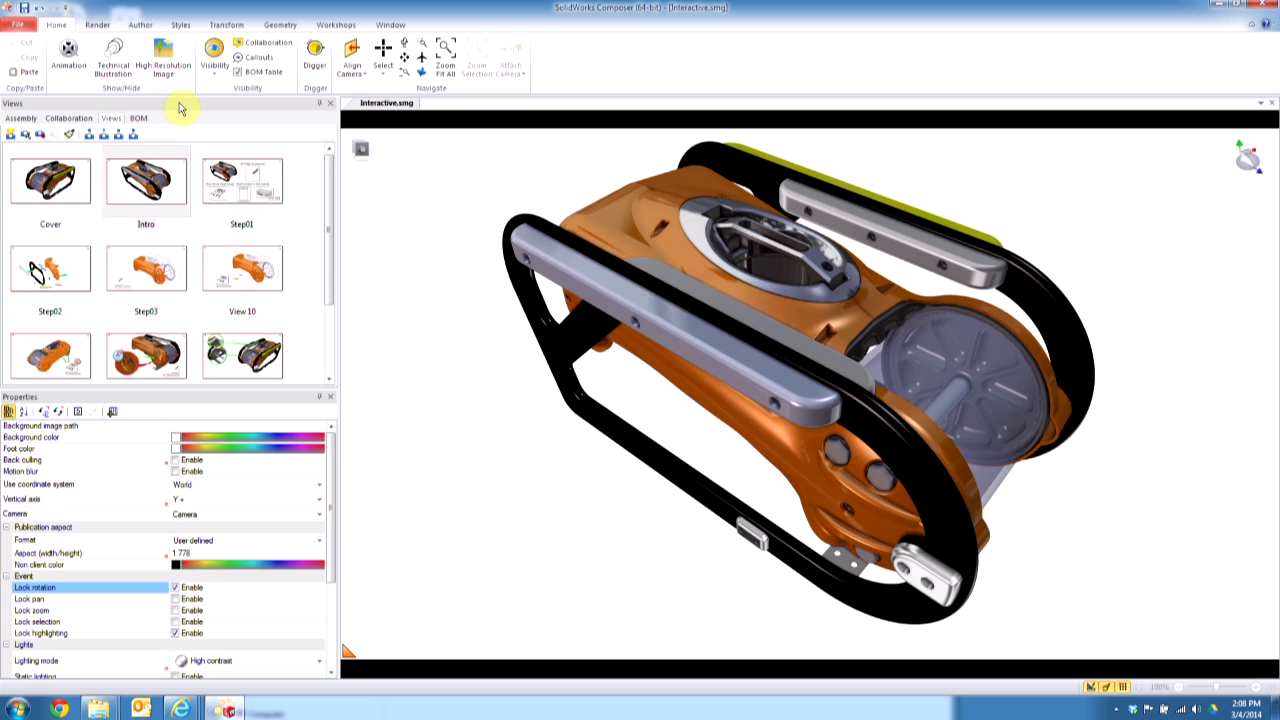
# Update the Intro view with its new lock settings and return to the Cover view.
pyautogui.click(155, 195)
pyautogui.click(40, 134)
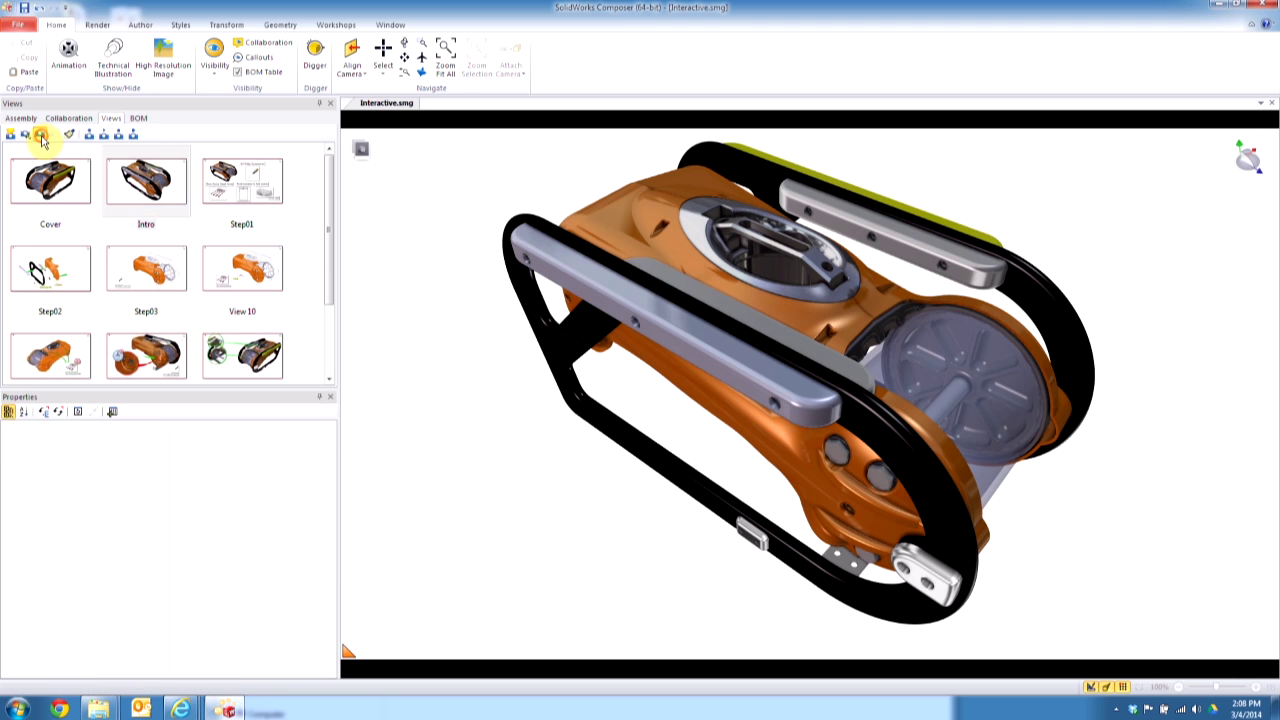
pyautogui.click(44, 183)
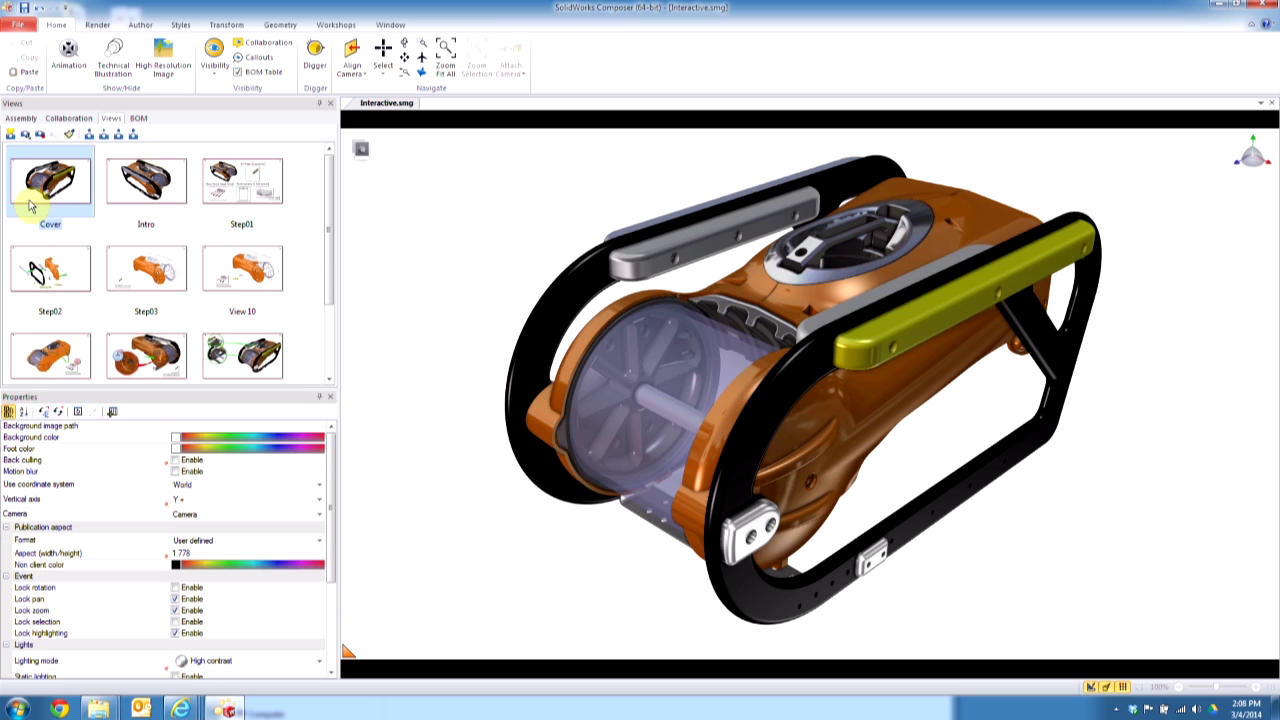
# Insert the full set of 2D navigation buttons in the lower-right area of the Cover page.
pyautogui.click(138, 25)
pyautogui.click(281, 43)
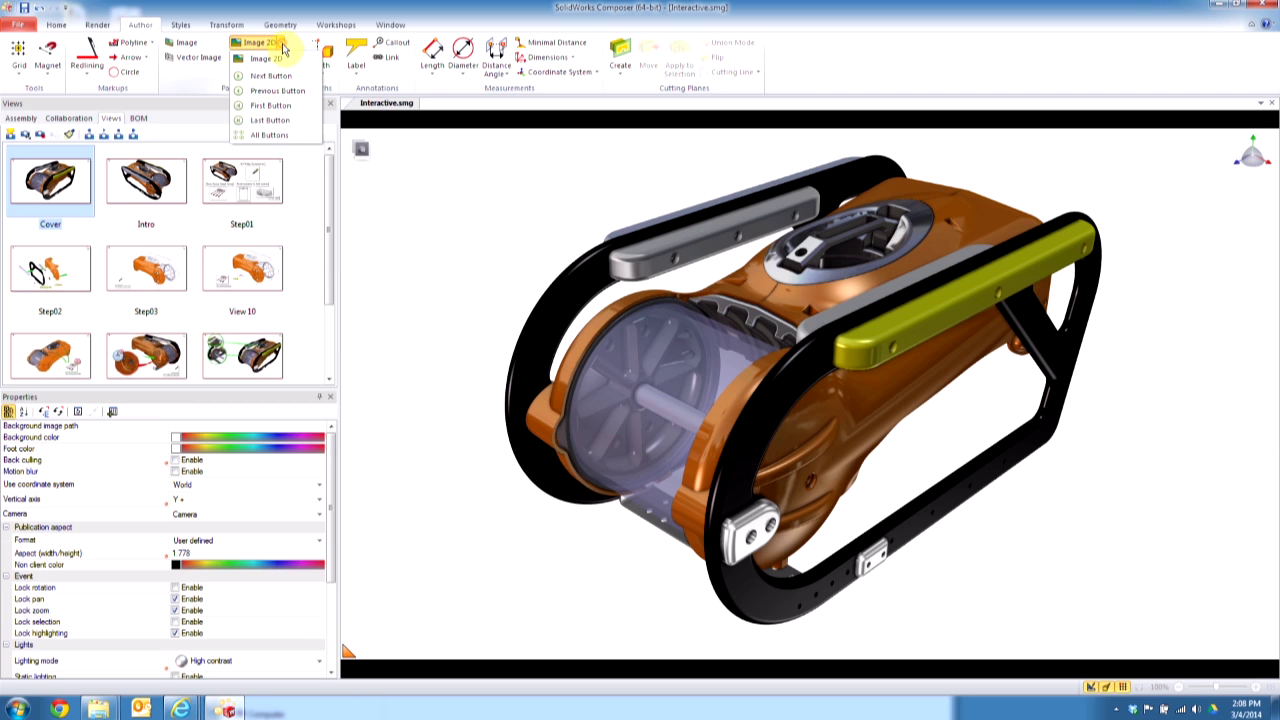
pyautogui.click(267, 136)
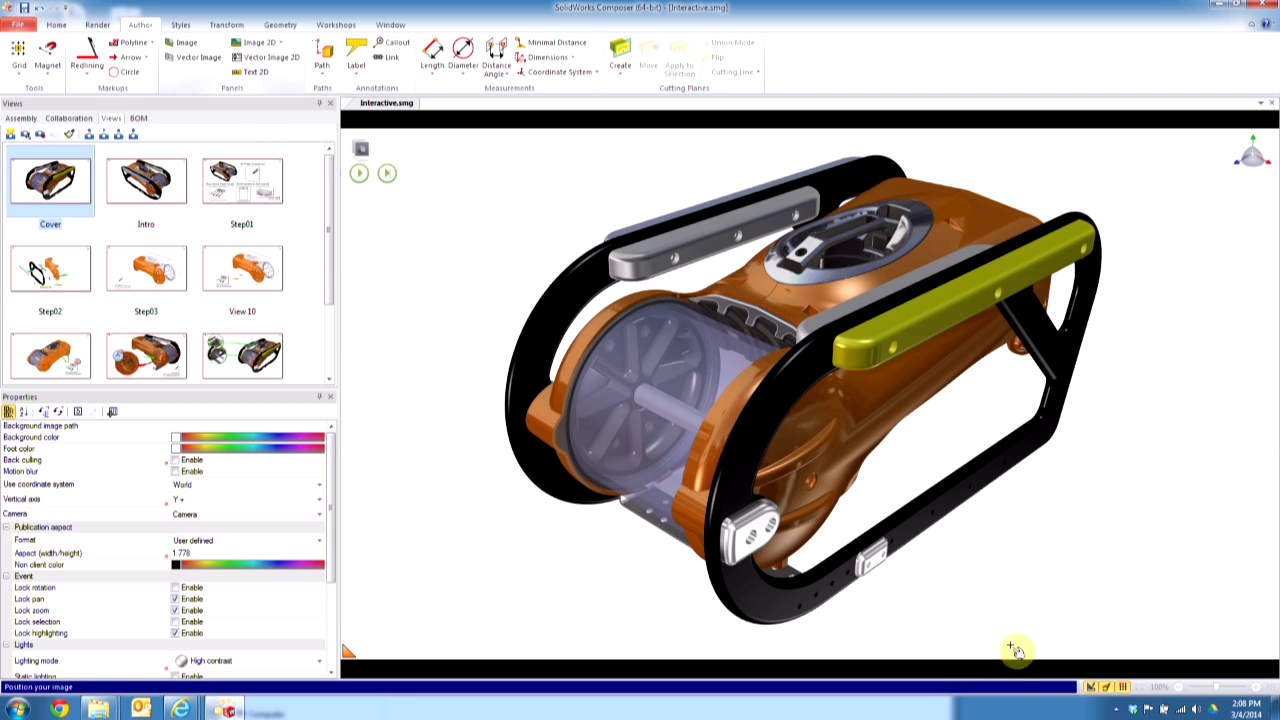
pyautogui.click(1066, 619)
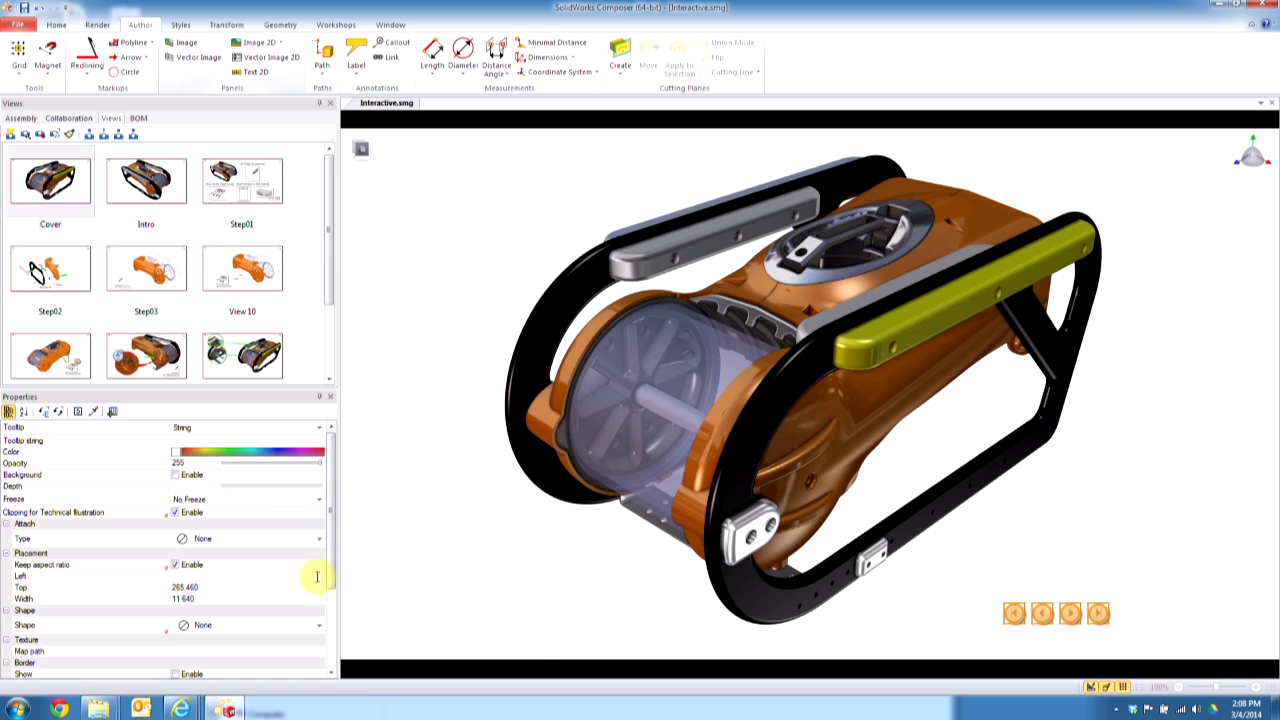
# Set the width of the navigation buttons to 35.
pyautogui.scroll(-1, 300, 562)
pyautogui.click(214, 566)
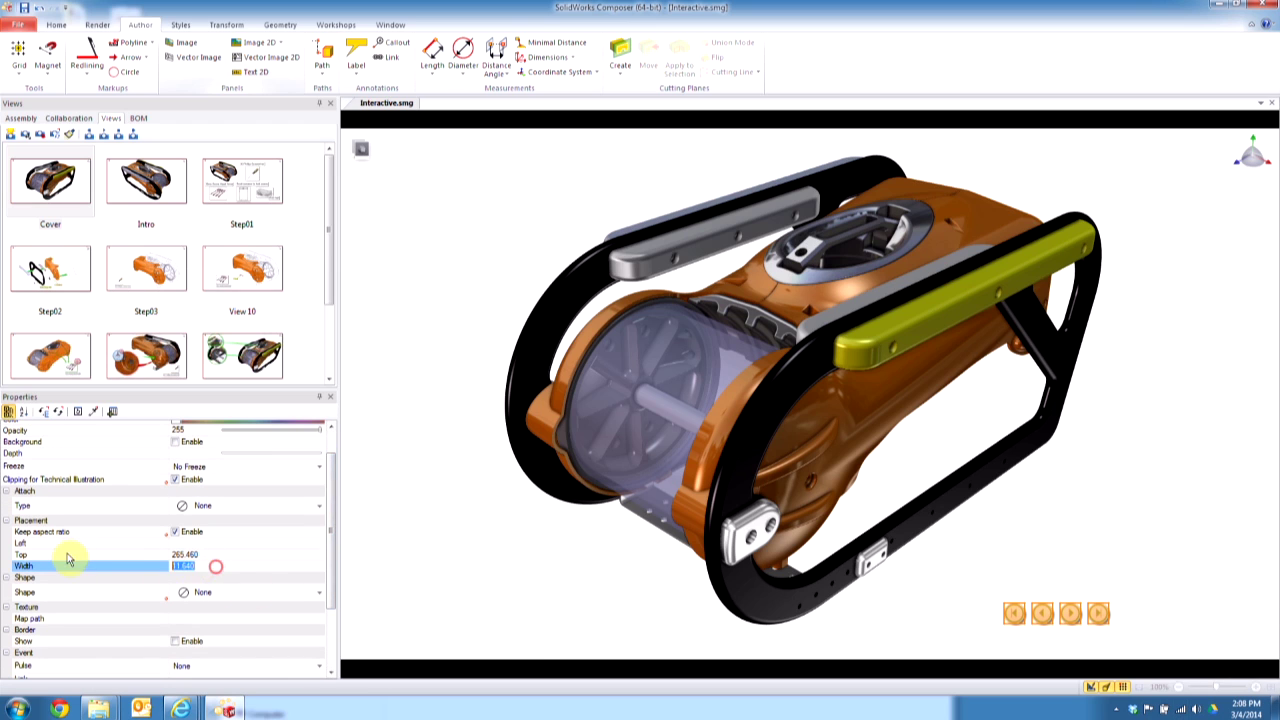
pyautogui.write('35')
pyautogui.press('Return')
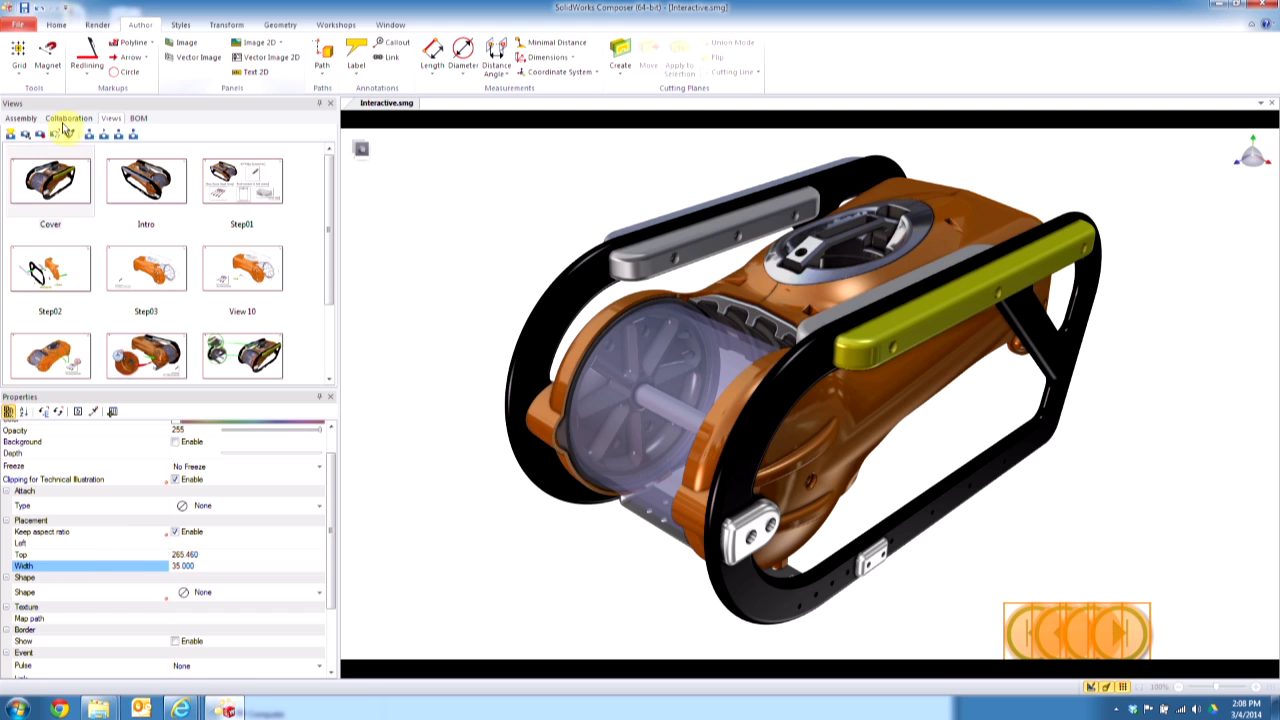
# Draw a magnetic line just above the navigation buttons and straighten it to horizontal.
pyautogui.click(47, 55)
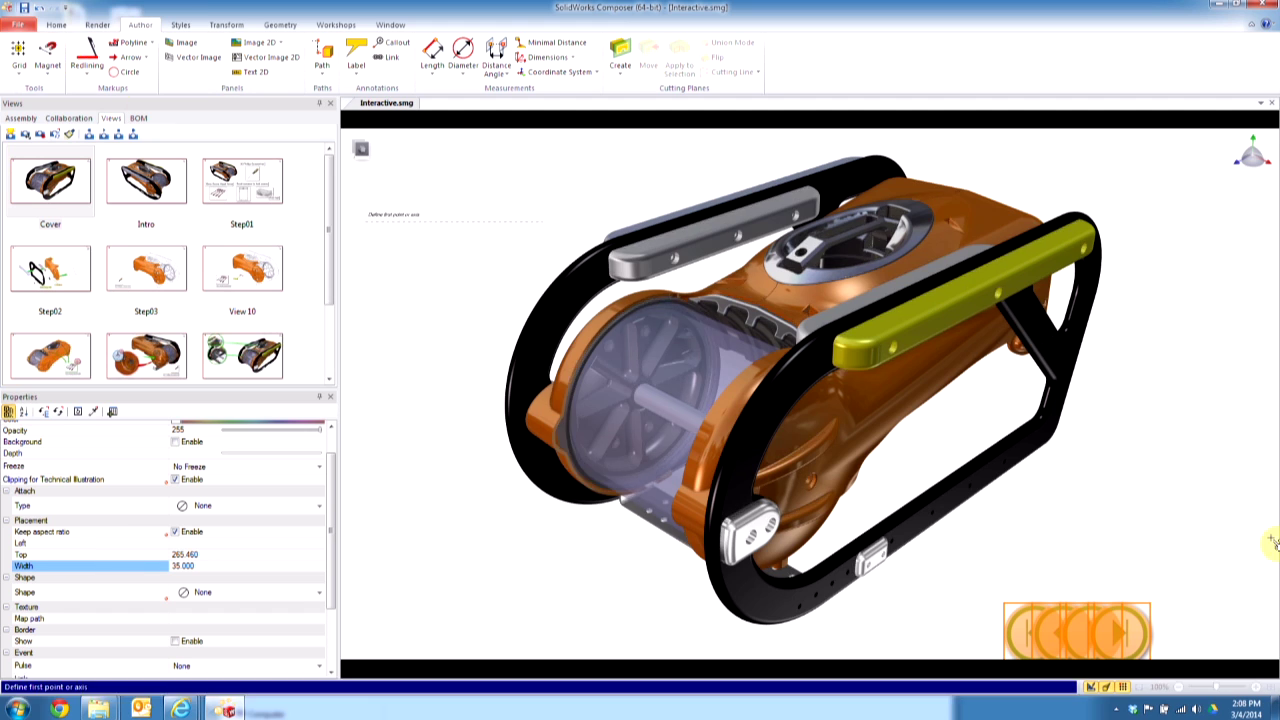
pyautogui.click(922, 572)
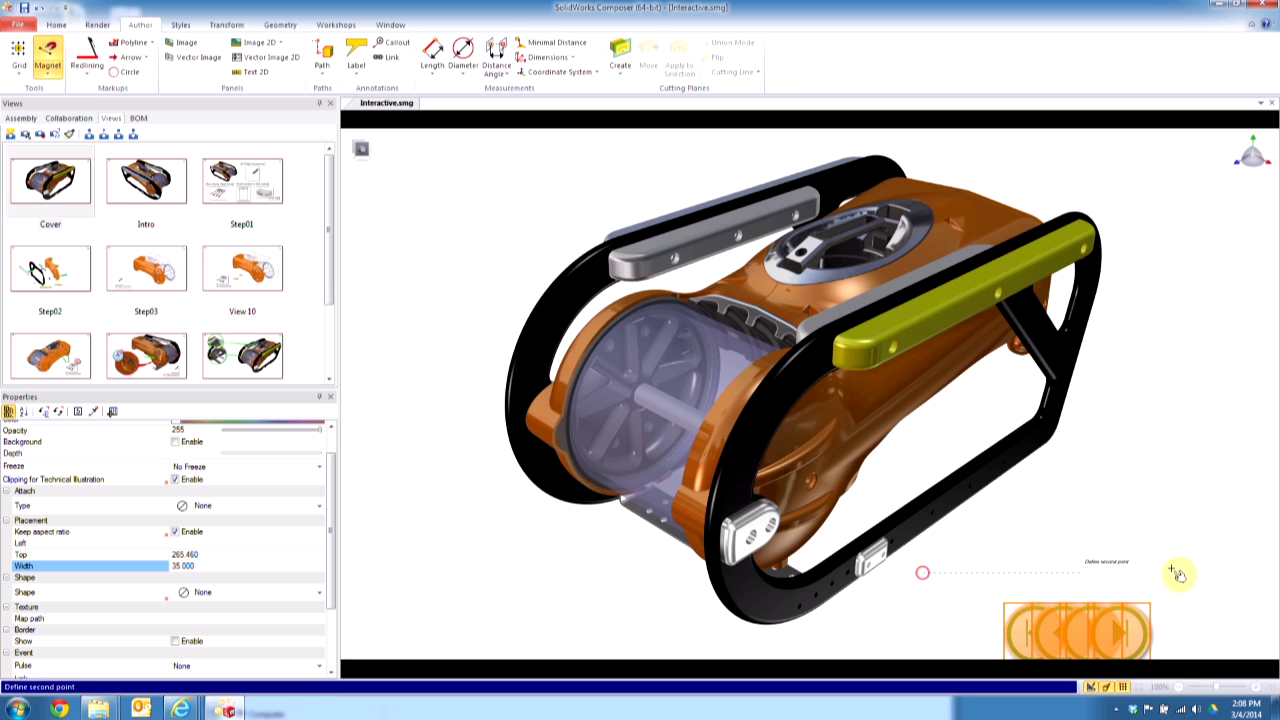
pyautogui.click(1259, 585)
pyautogui.press('Escape')
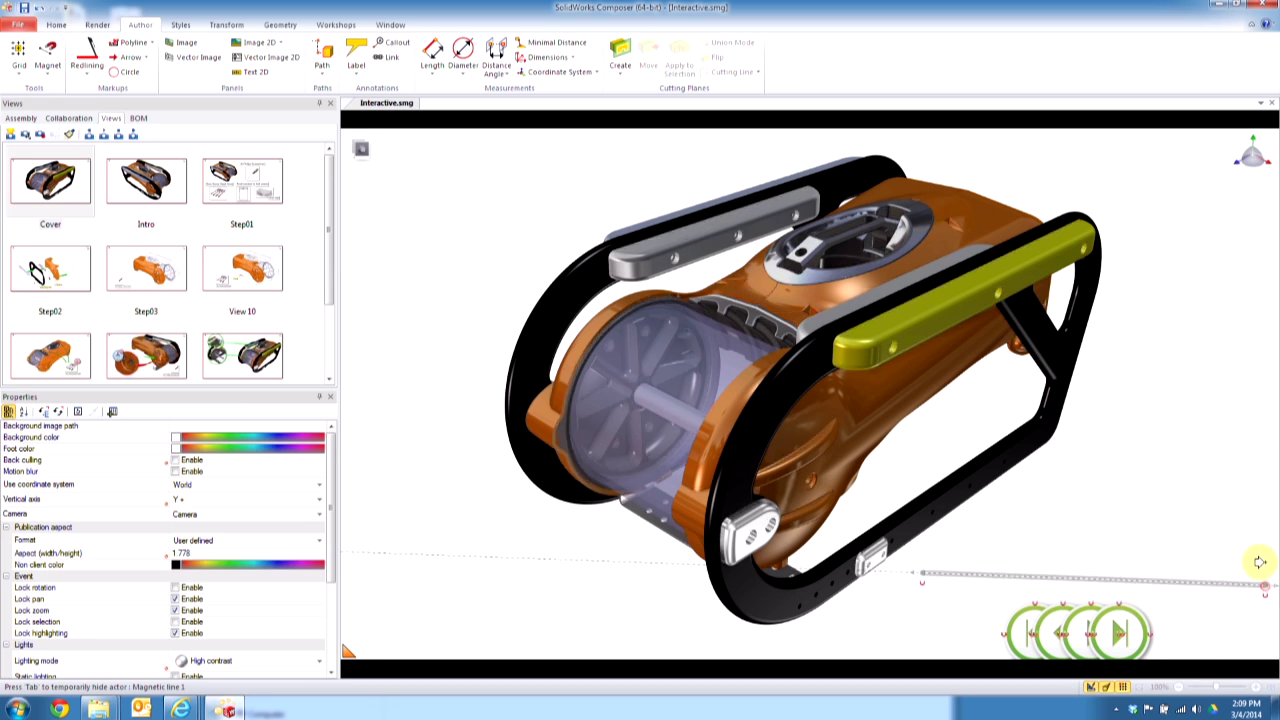
pyautogui.moveTo(1260, 562); pyautogui.dragTo(1252, 574)
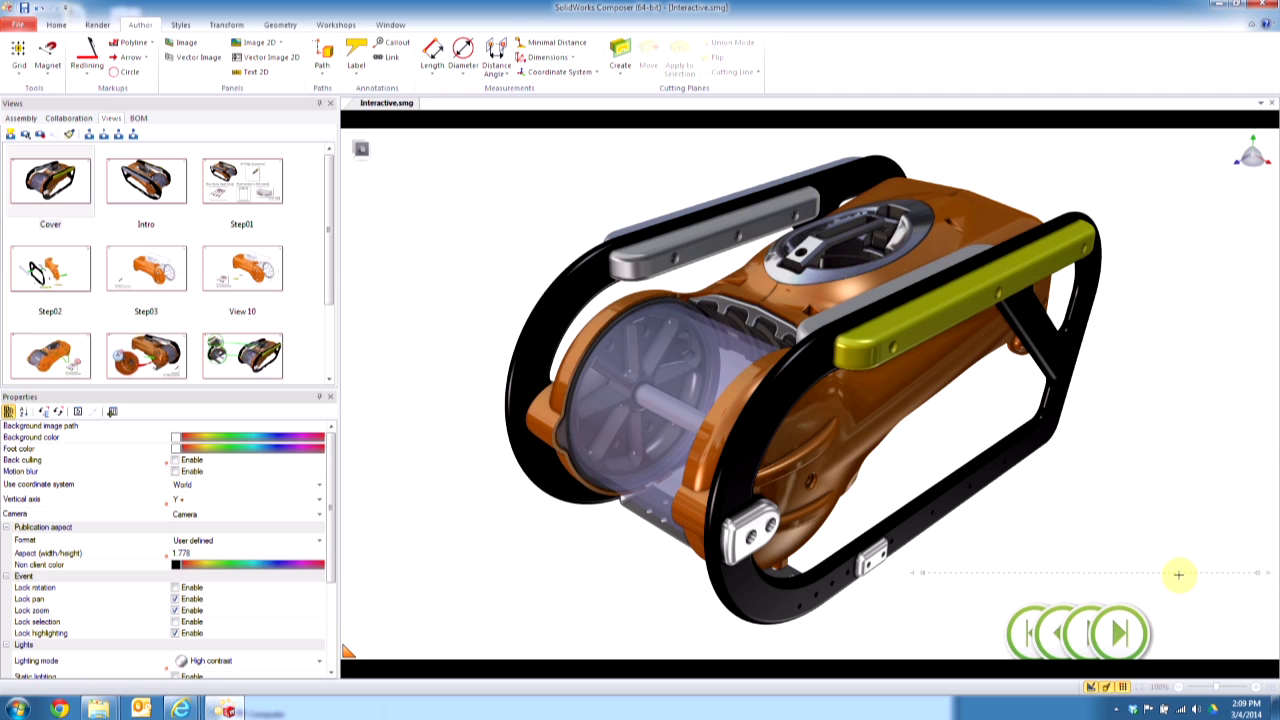
# Spread the four navigation buttons evenly along the magnetic line, lengthened to about 203.5, and update the Cover view.
pyautogui.moveTo(1178, 575)
pyautogui.mouseDown()
pyautogui.moveTo(1170, 596)
pyautogui.moveTo(1170, 570)
pyautogui.mouseUp()
pyautogui.moveTo(909, 576); pyautogui.dragTo(884, 577)
pyautogui.click(40, 133)
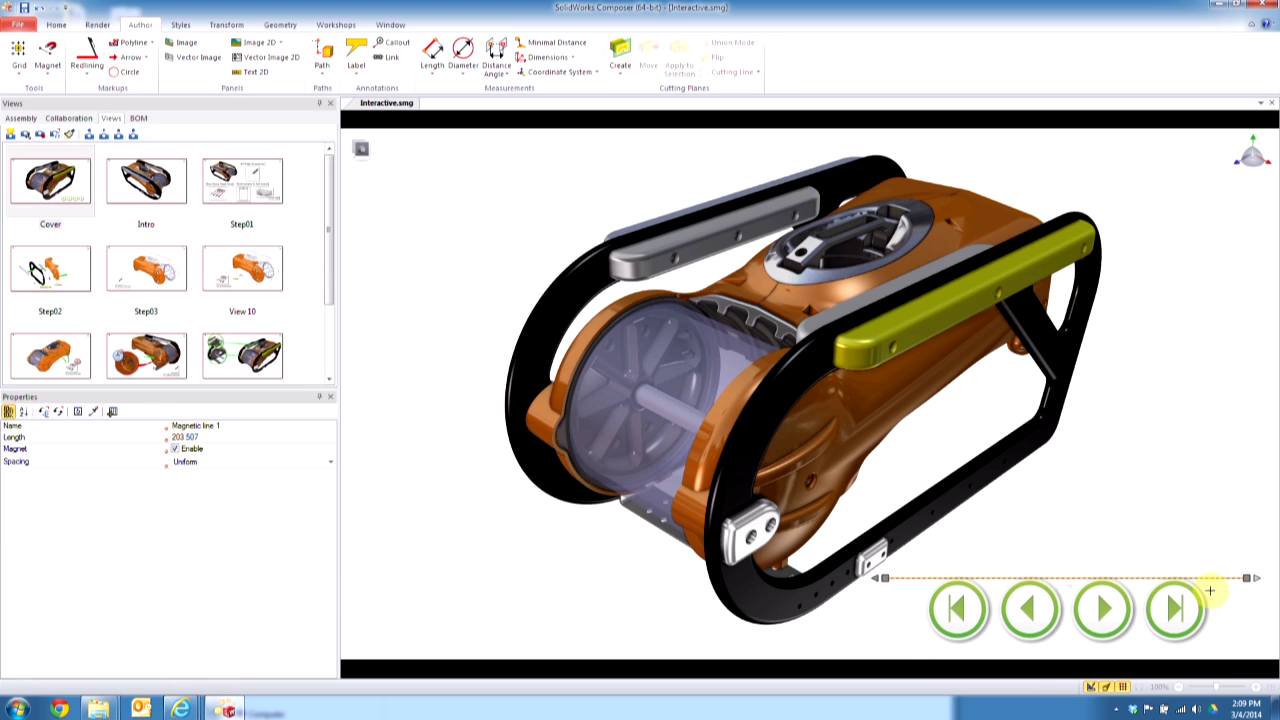
# Set all four navigation buttons to Freeze and update the Cover view.
pyautogui.moveTo(890, 625); pyautogui.dragTo(1220, 603)
pyautogui.click(210, 500)
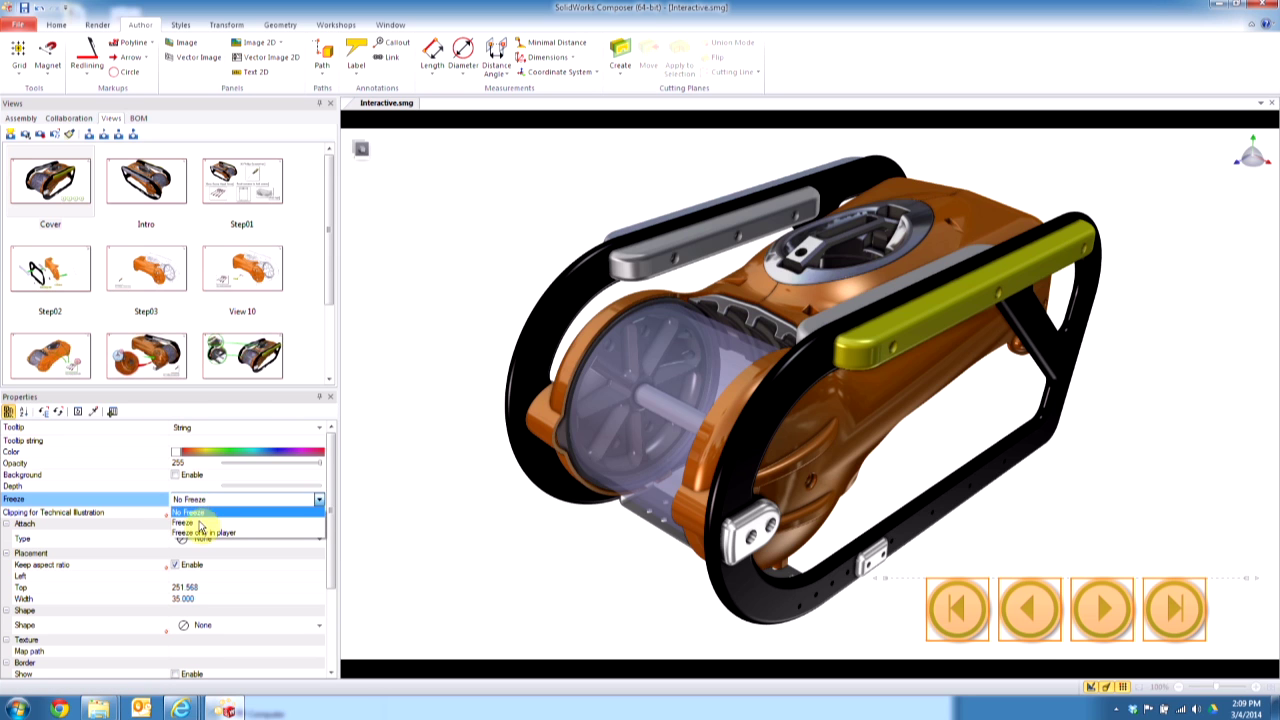
pyautogui.click(200, 526)
pyautogui.click(40, 134)
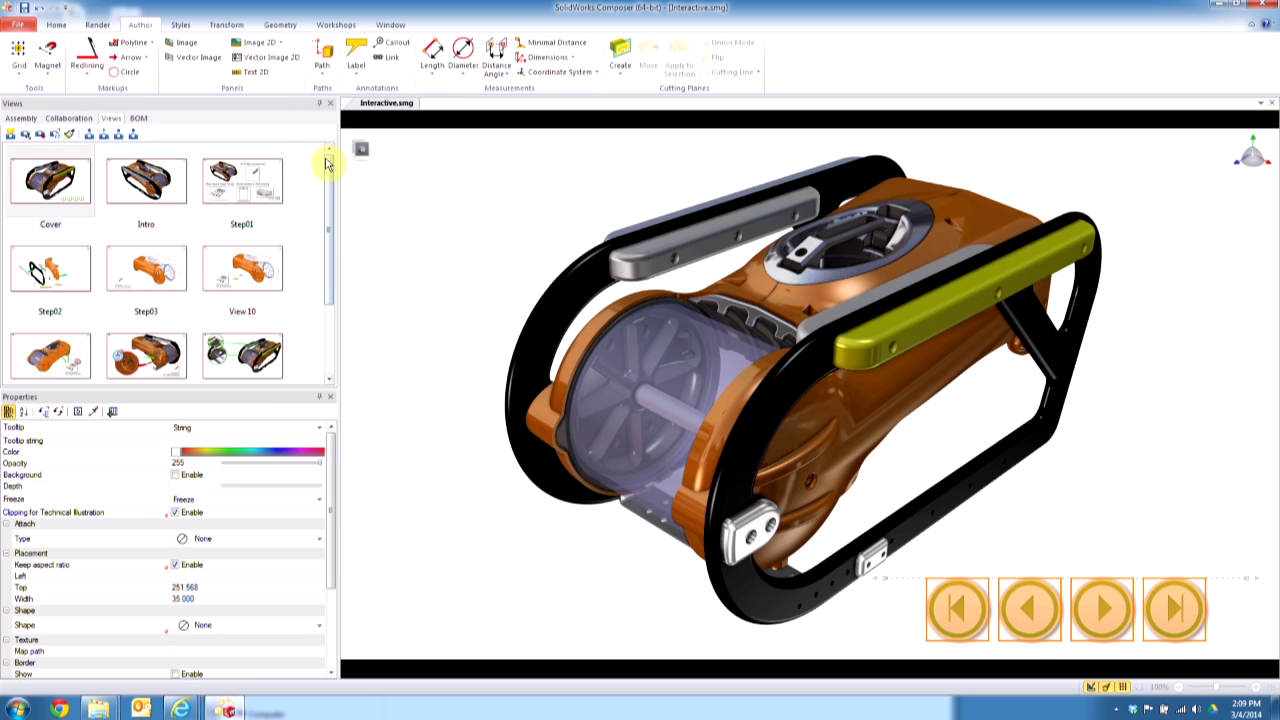
# Update all views with the selected navigation buttons, return to the Cover view and clear the selection.
pyautogui.moveTo(330, 234); pyautogui.dragTo(315, 322)
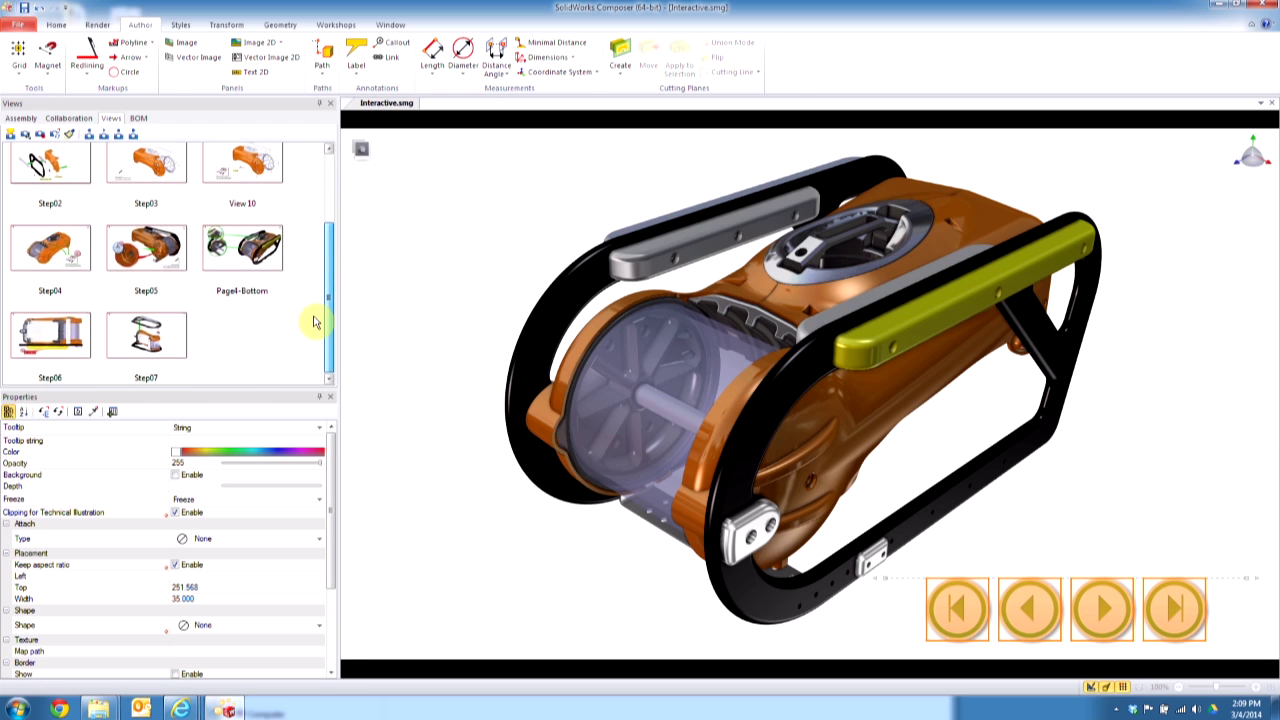
pyautogui.hotkey('ctrl', 'a')
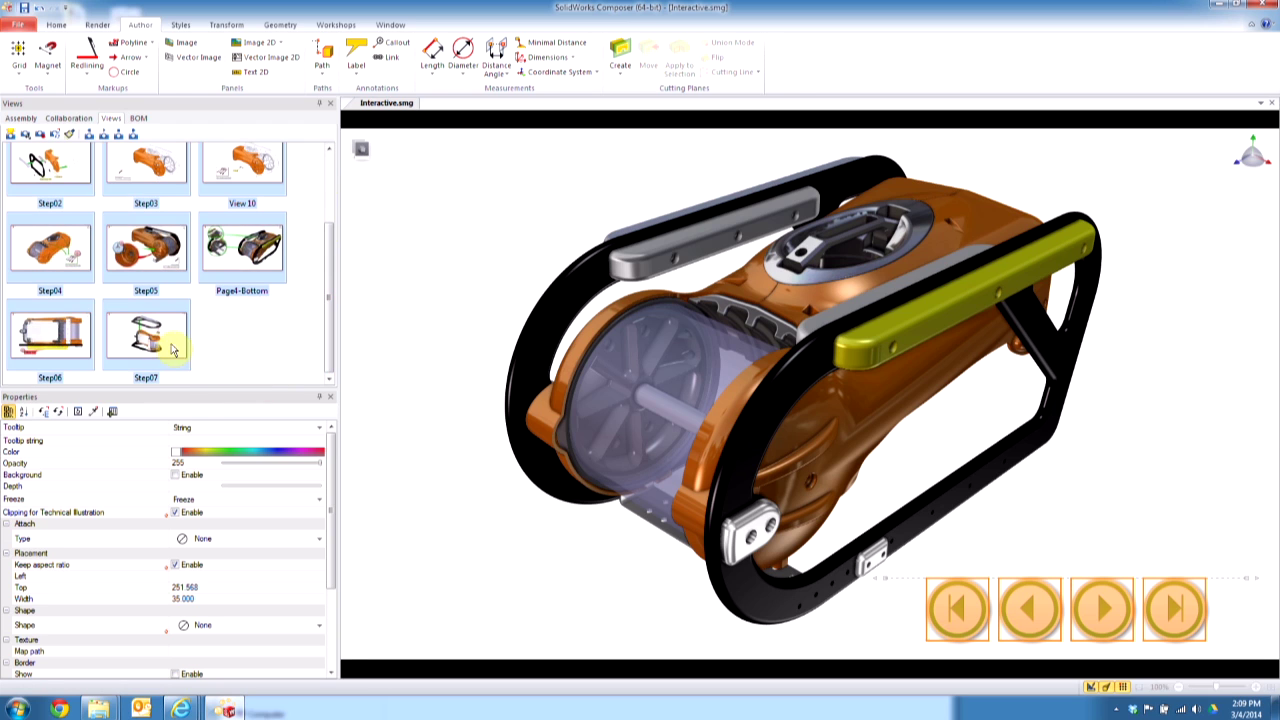
pyautogui.click(55, 136)
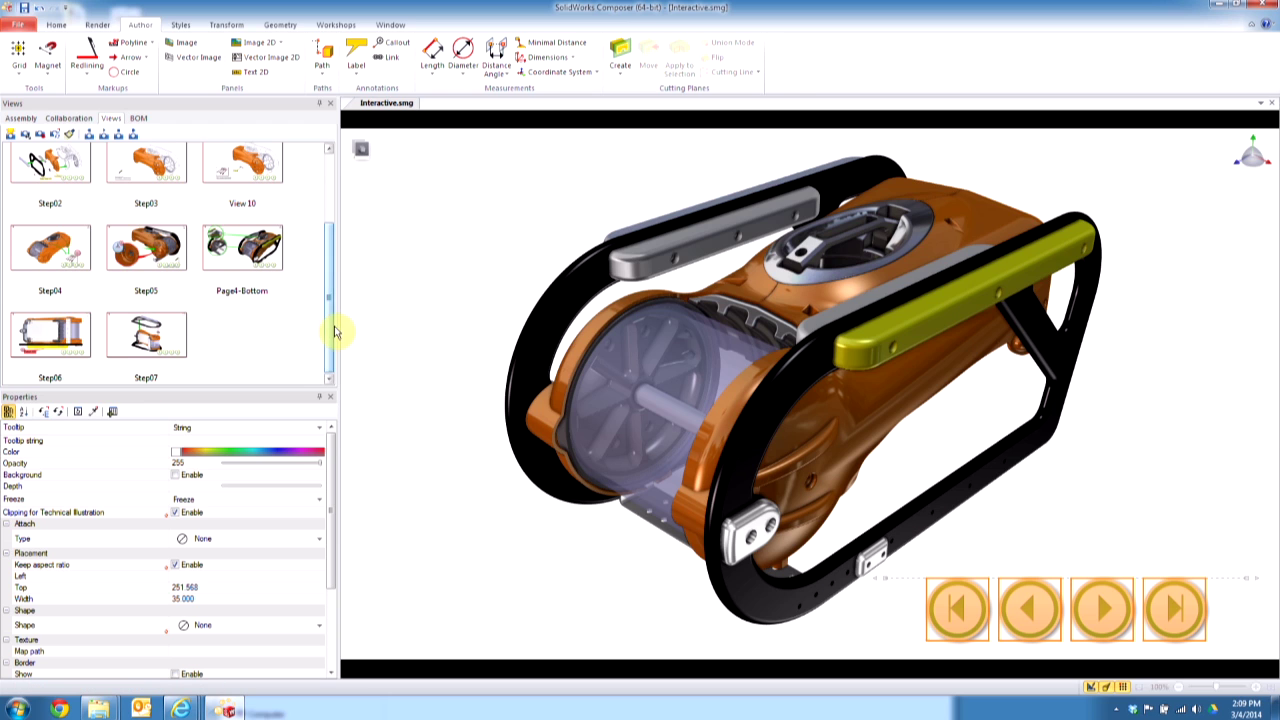
pyautogui.scroll(2, 260, 225)
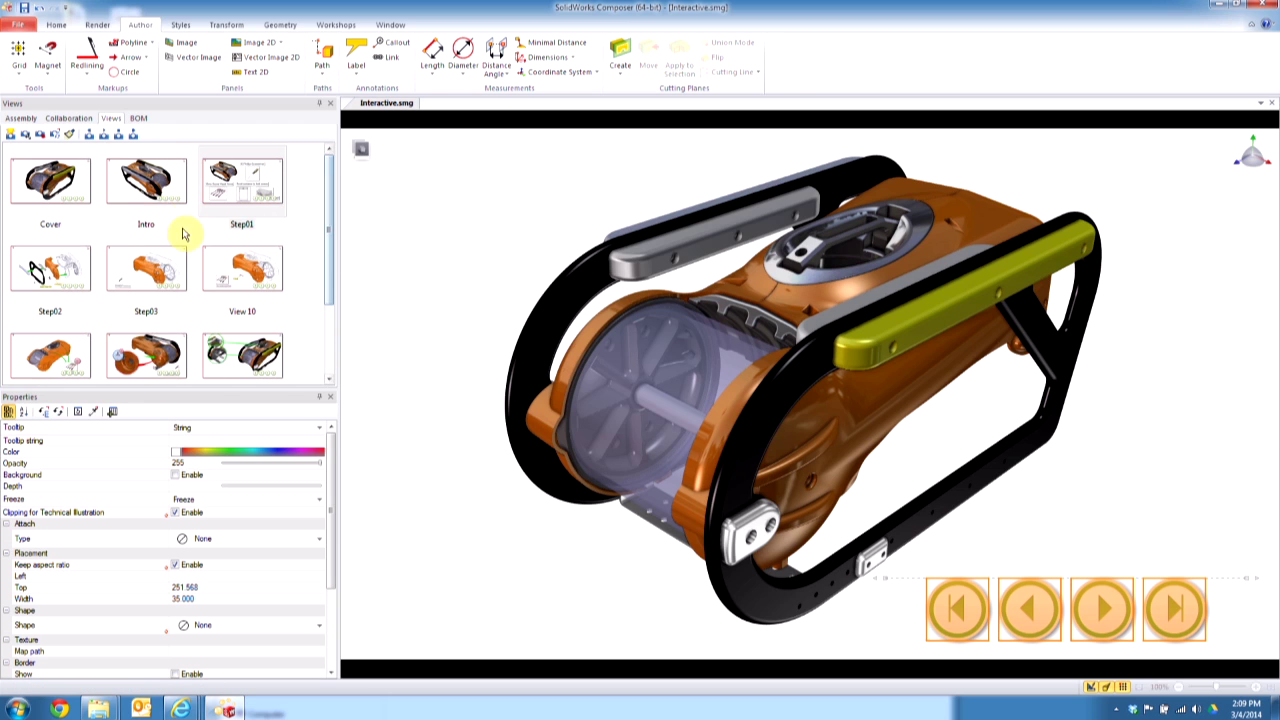
pyautogui.click(47, 182)
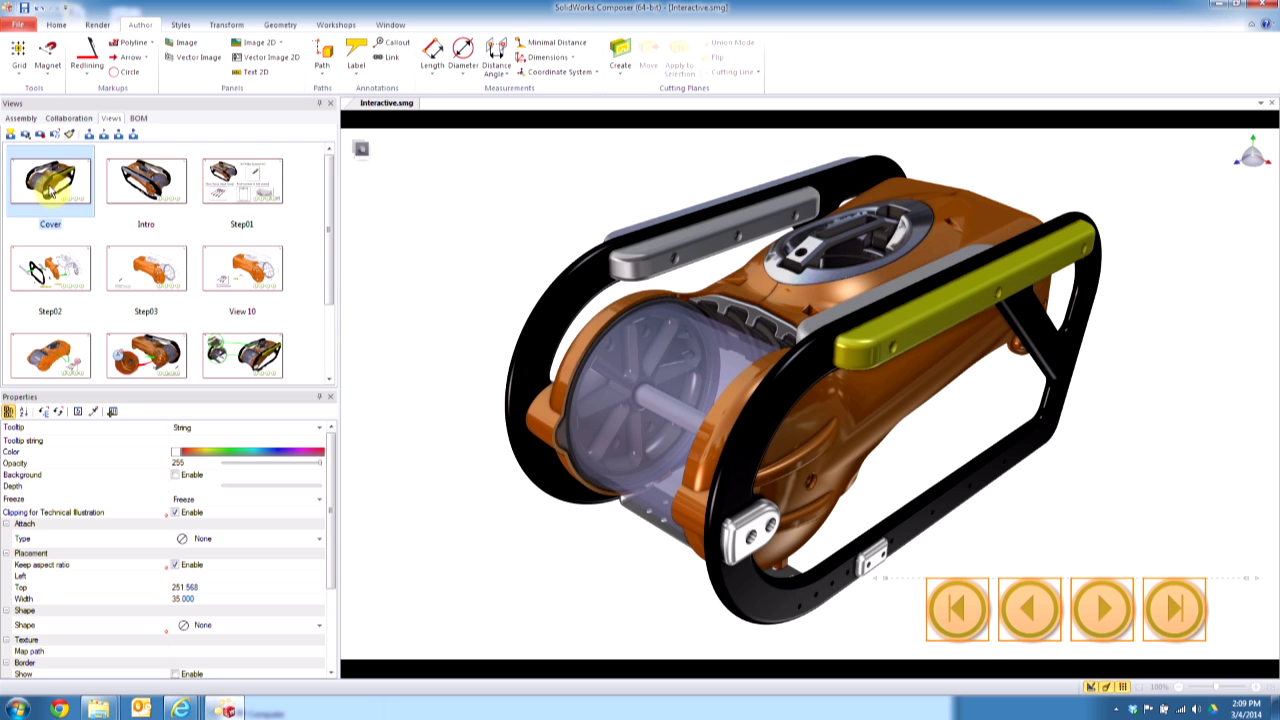
pyautogui.click(502, 145)
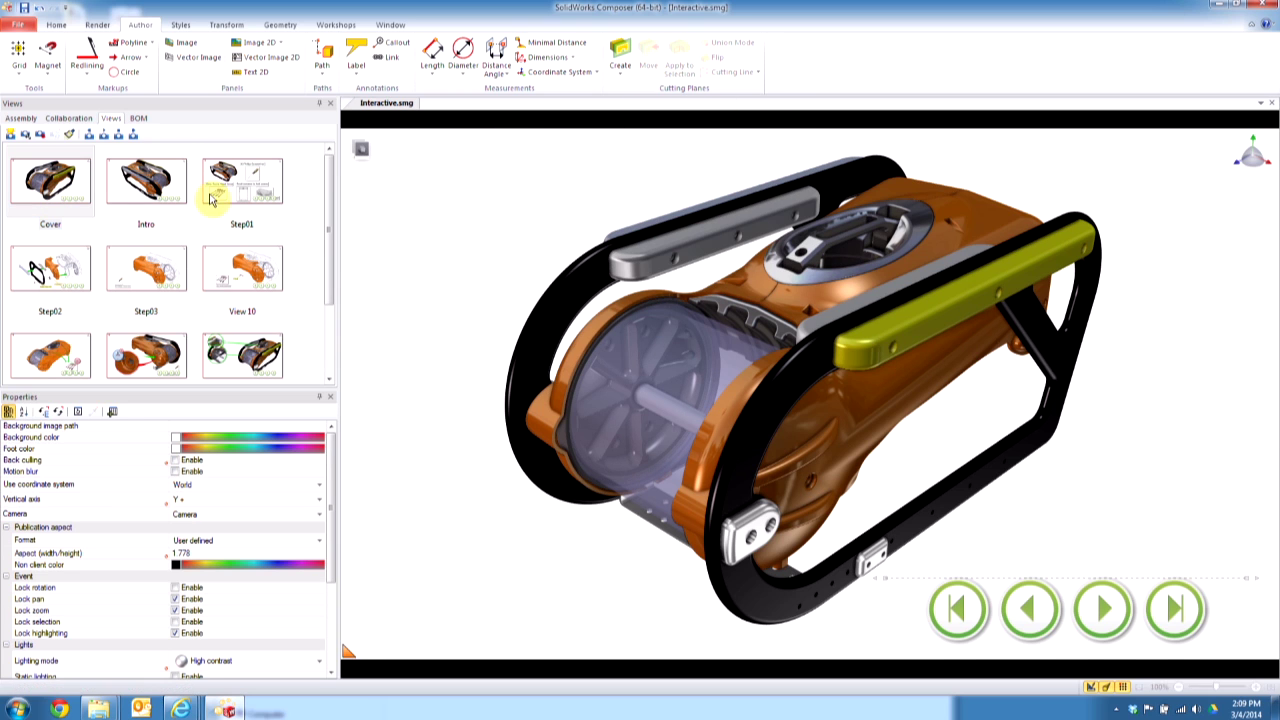
# Place a linked preview image of the Step01 view in the upper-left corner of the Cover page.
pyautogui.click(251, 173)
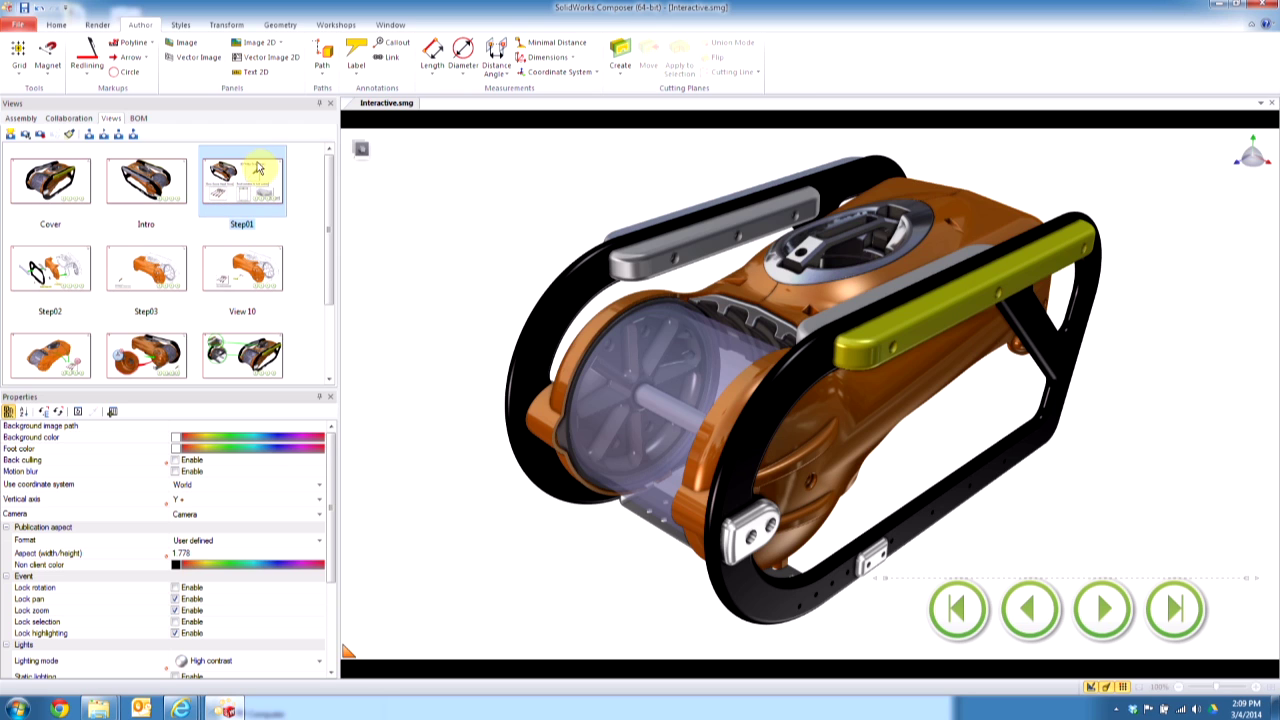
pyautogui.moveTo(256, 176); pyautogui.dragTo(456, 265)
pyautogui.click(468, 237)
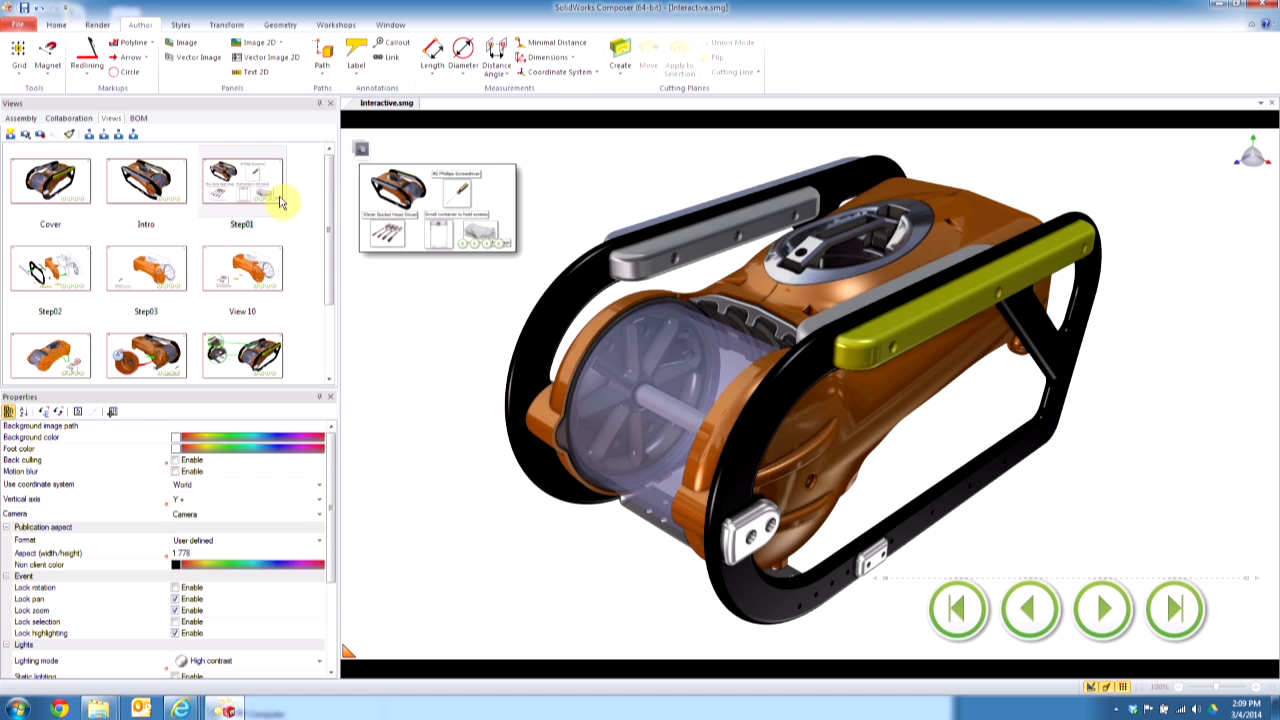
# Place a linked preview image of the Step05 view in the Cover page's lower-left corner and update the Cover view.
pyautogui.moveTo(330, 230); pyautogui.dragTo(323, 314)
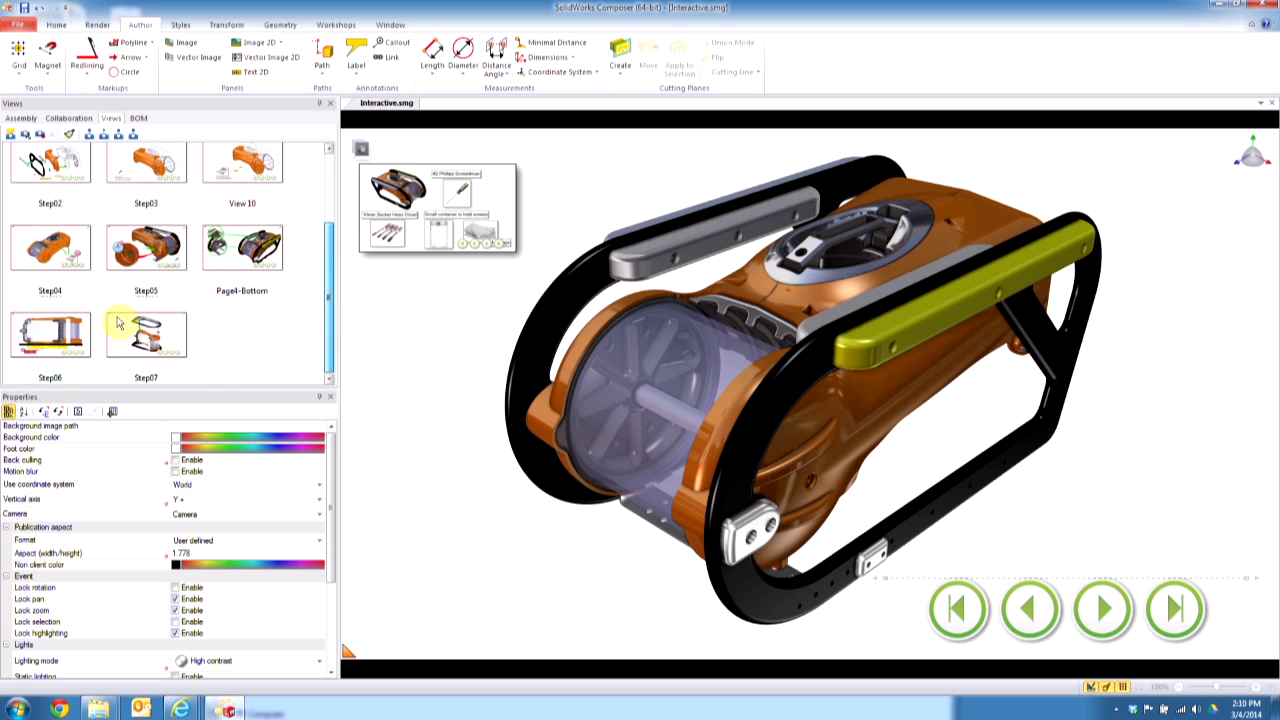
pyautogui.click(137, 258)
pyautogui.moveTo(137, 258); pyautogui.dragTo(448, 587)
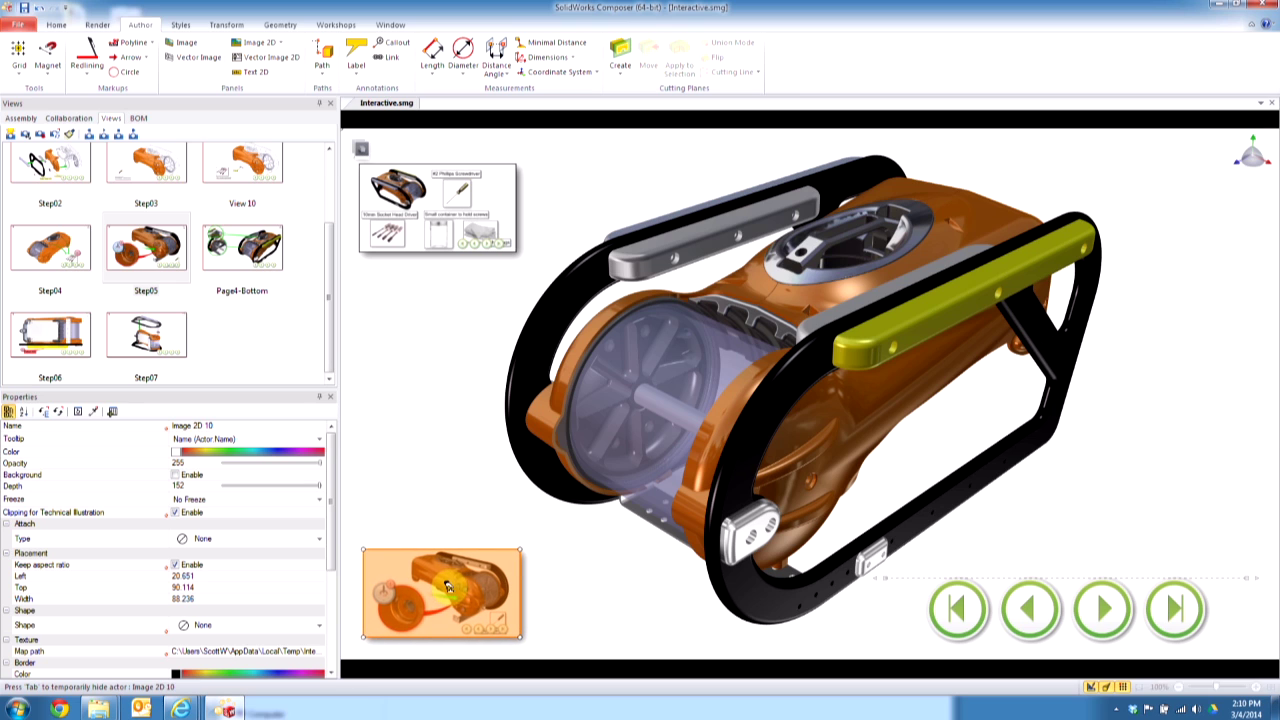
pyautogui.click(458, 482)
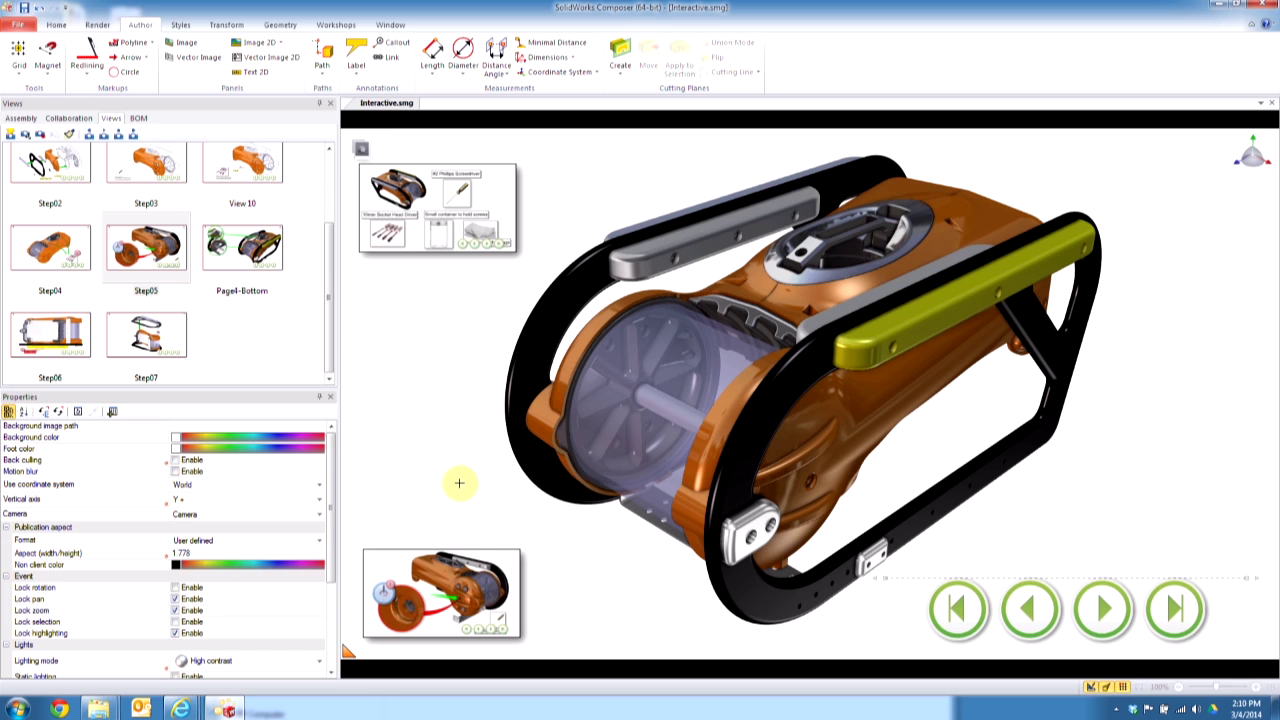
pyautogui.scroll(2, 251, 206)
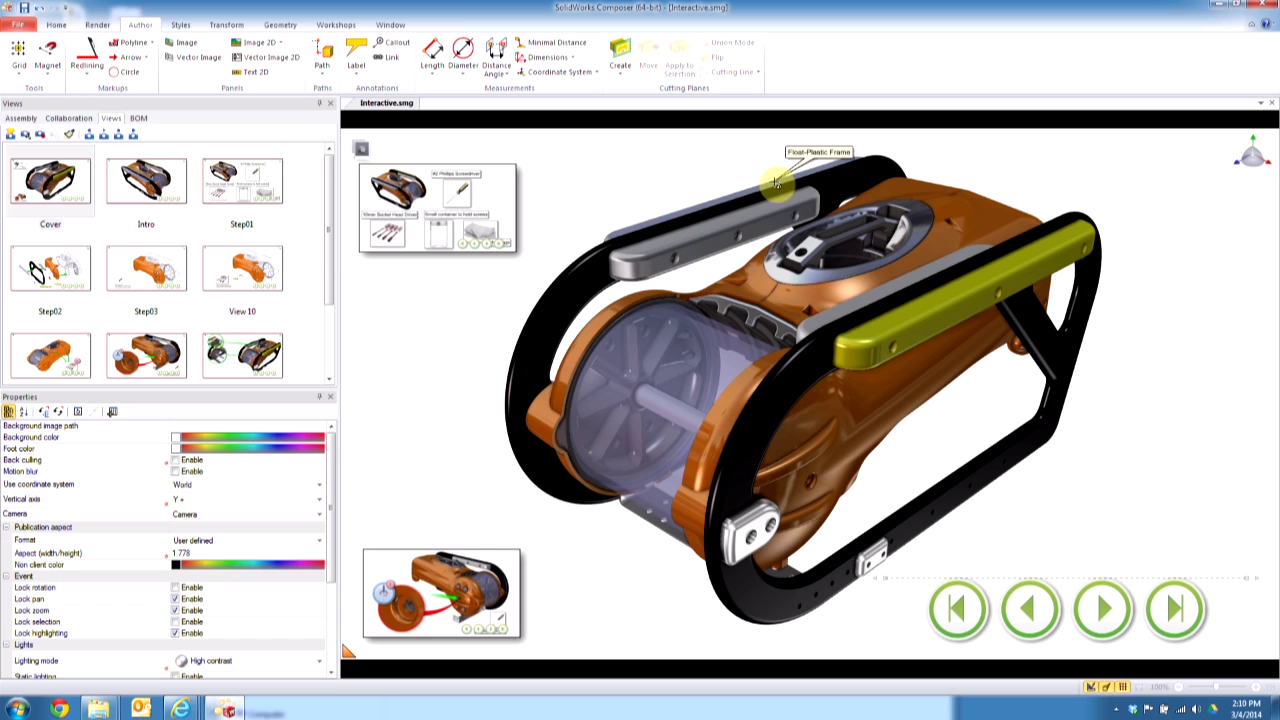
pyautogui.click(17, 23)
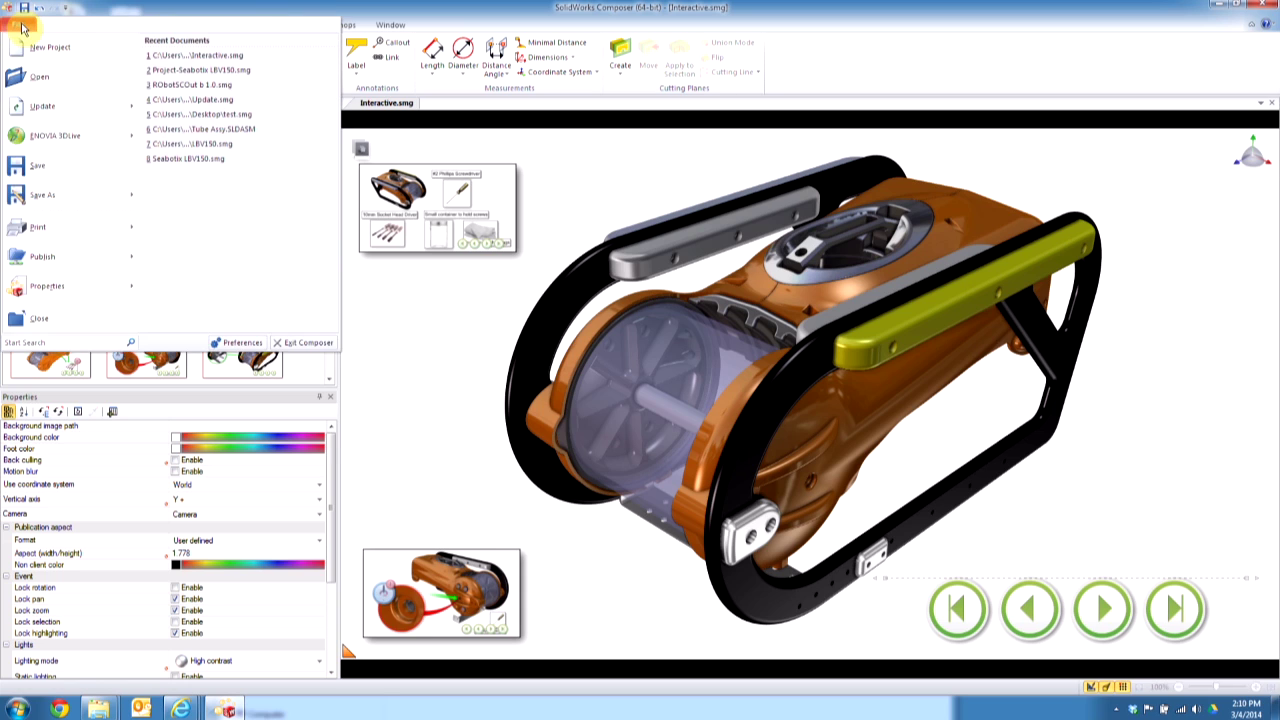
pyautogui.click(20, 198)
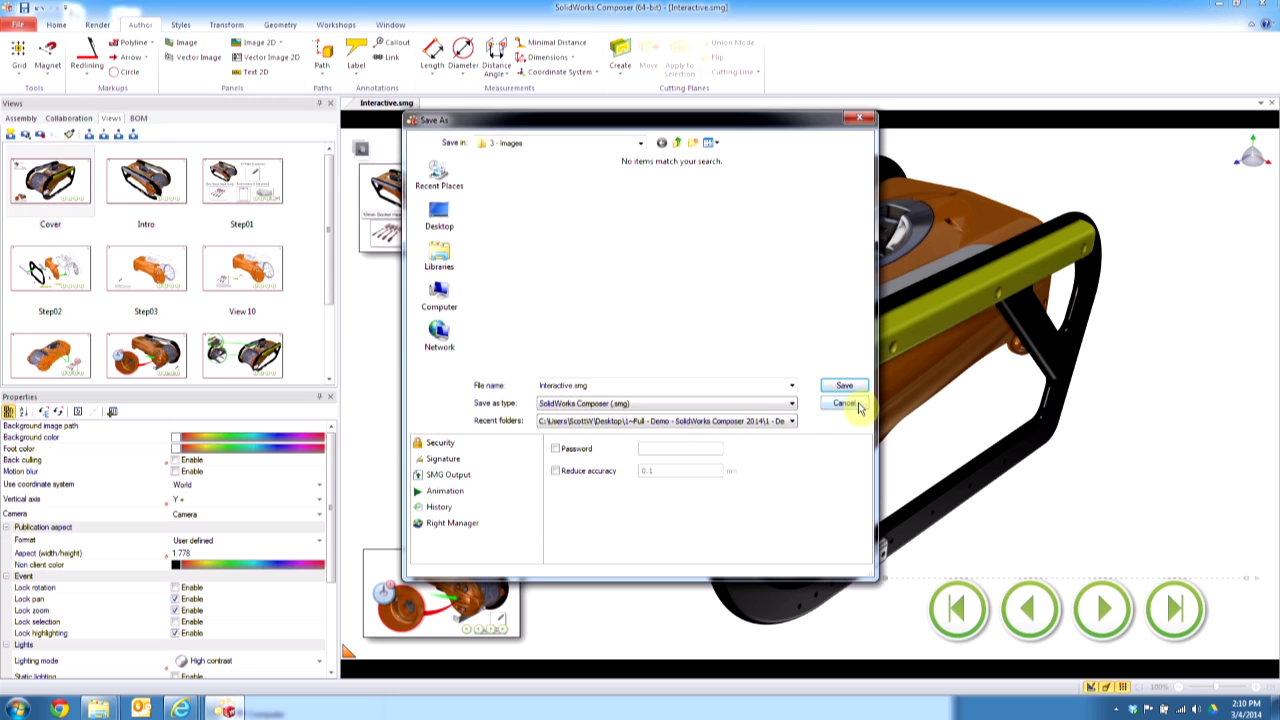
pyautogui.click(843, 404)
# Save the document as a SolidWorks Composer Package (.exe) named Interactive.exe.
pyautogui.click(17, 23)
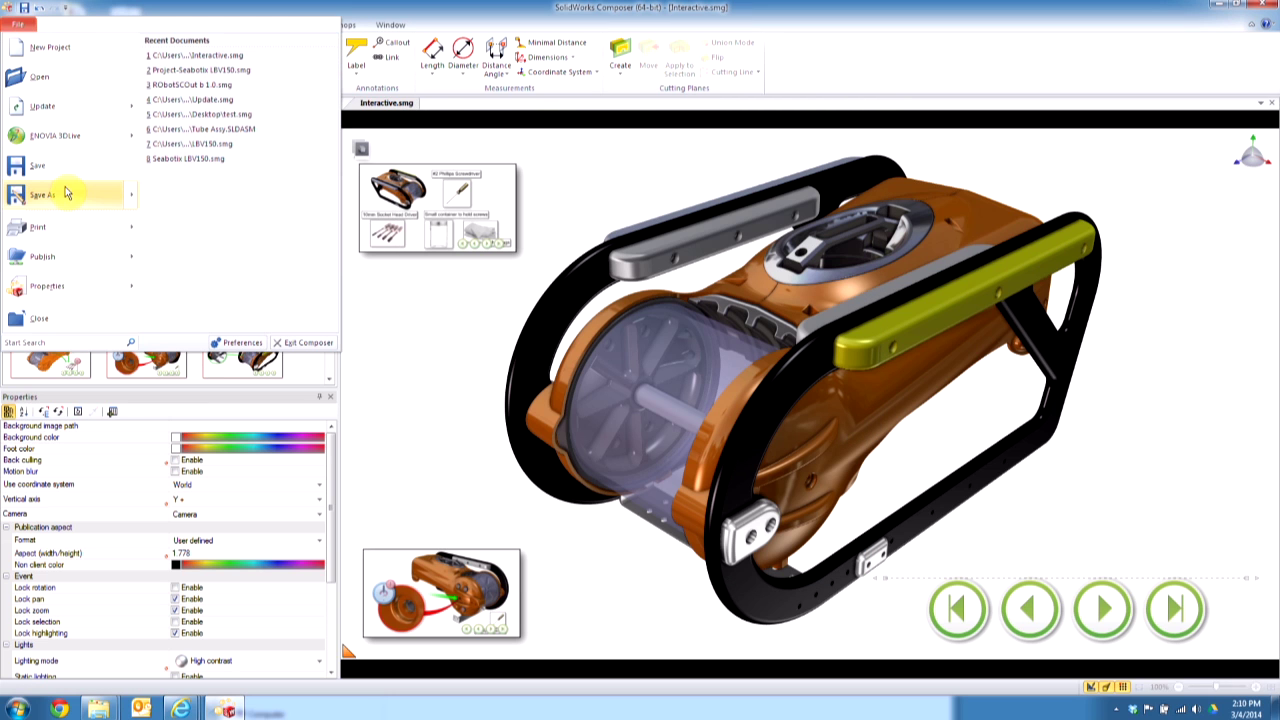
pyautogui.moveTo(67, 194)
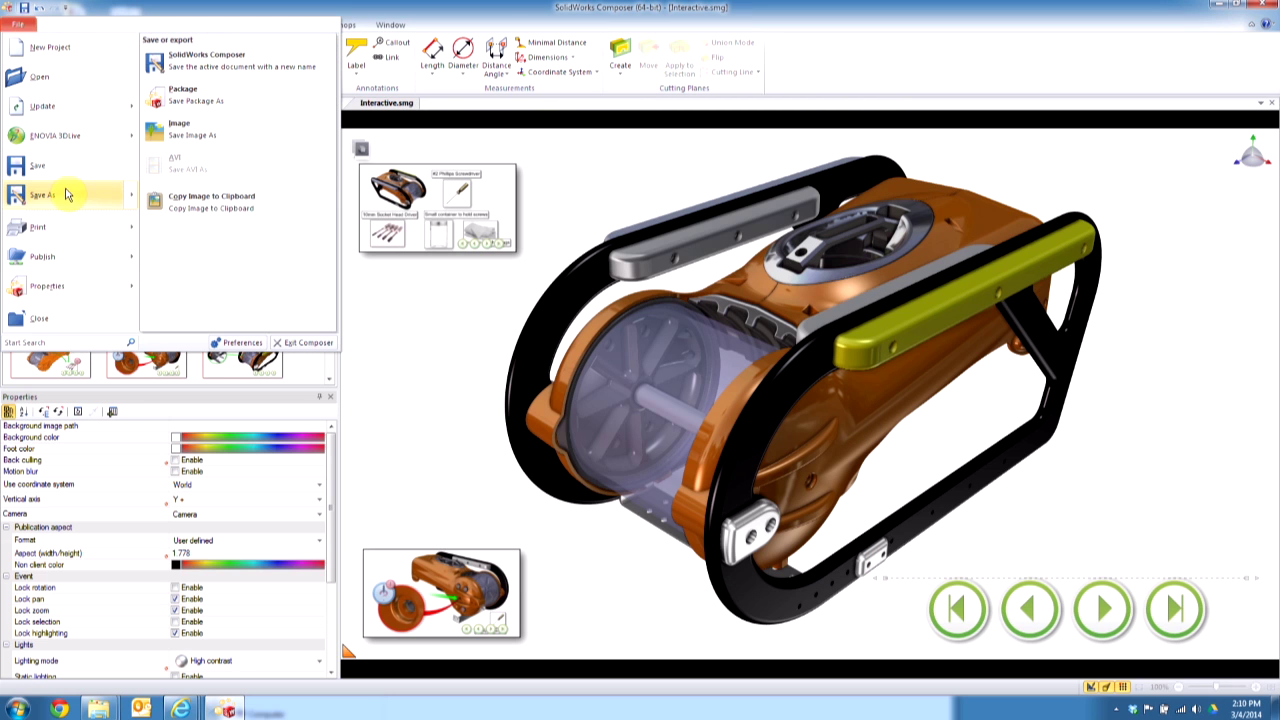
pyautogui.click(184, 100)
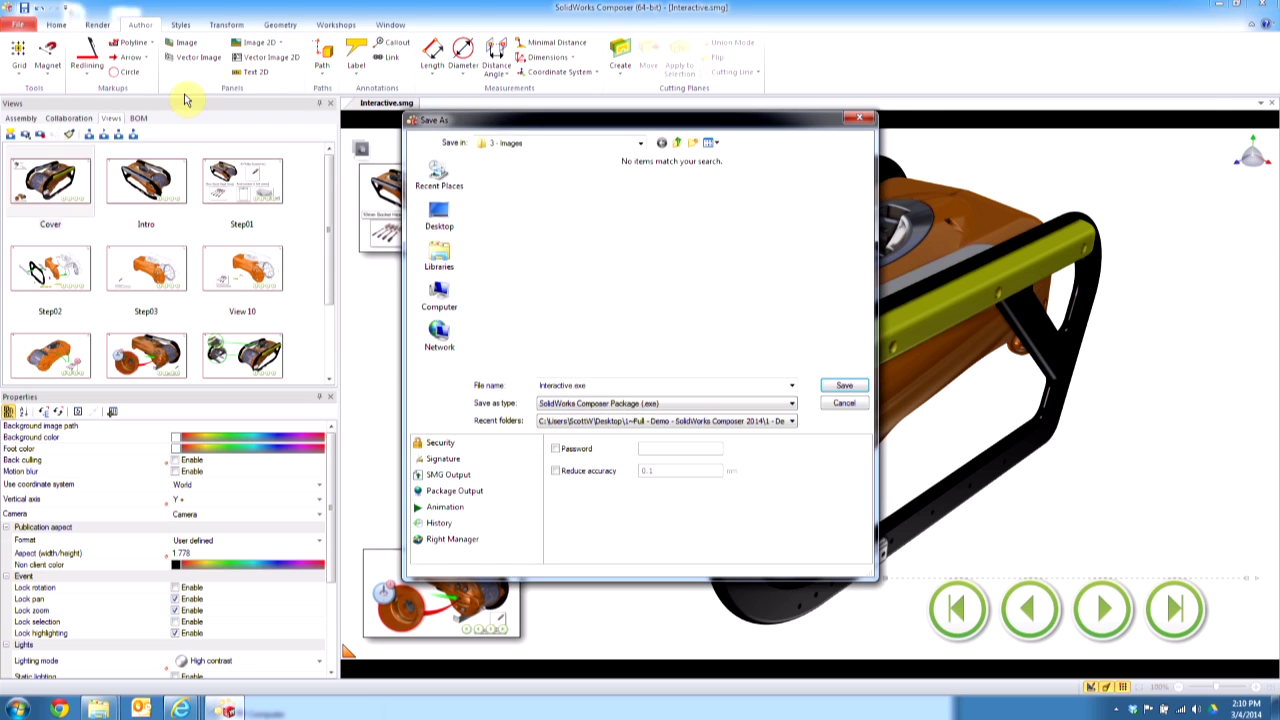
pyautogui.click(845, 386)
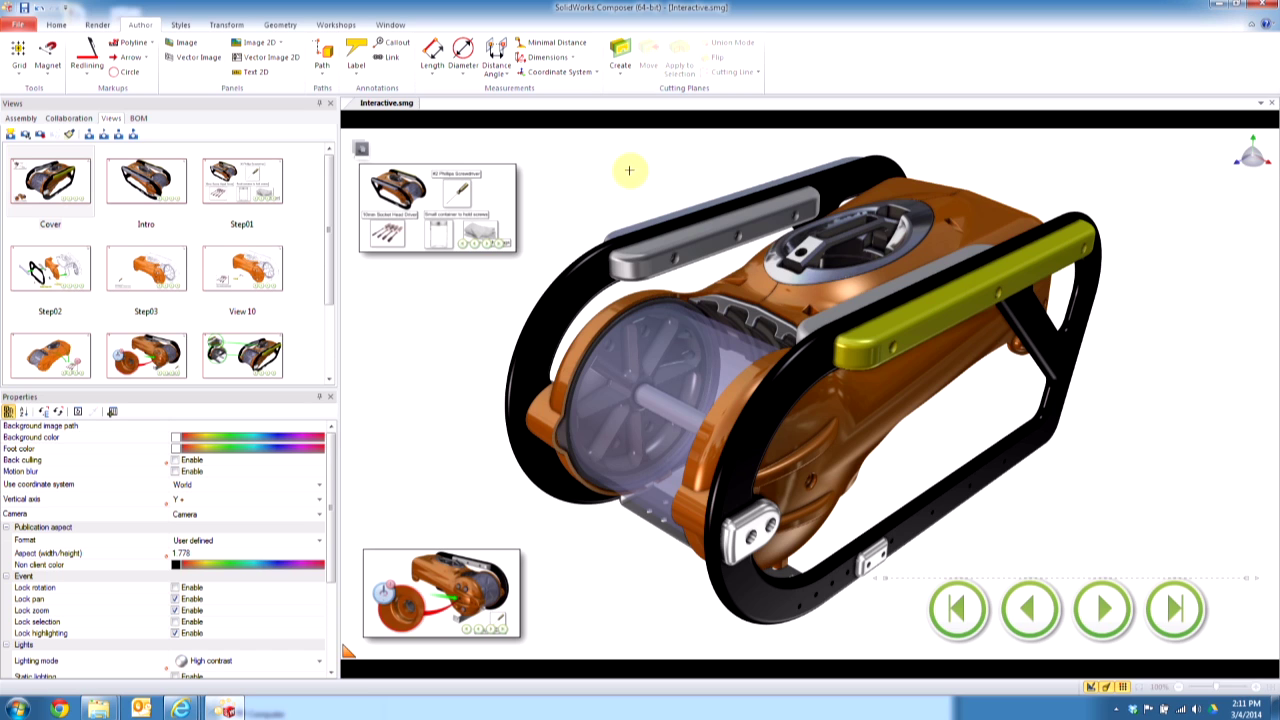
# Switch to the Interactive EXE folder in Windows Explorer and launch the exported Interactive.exe package.
pyautogui.moveTo(101, 712)
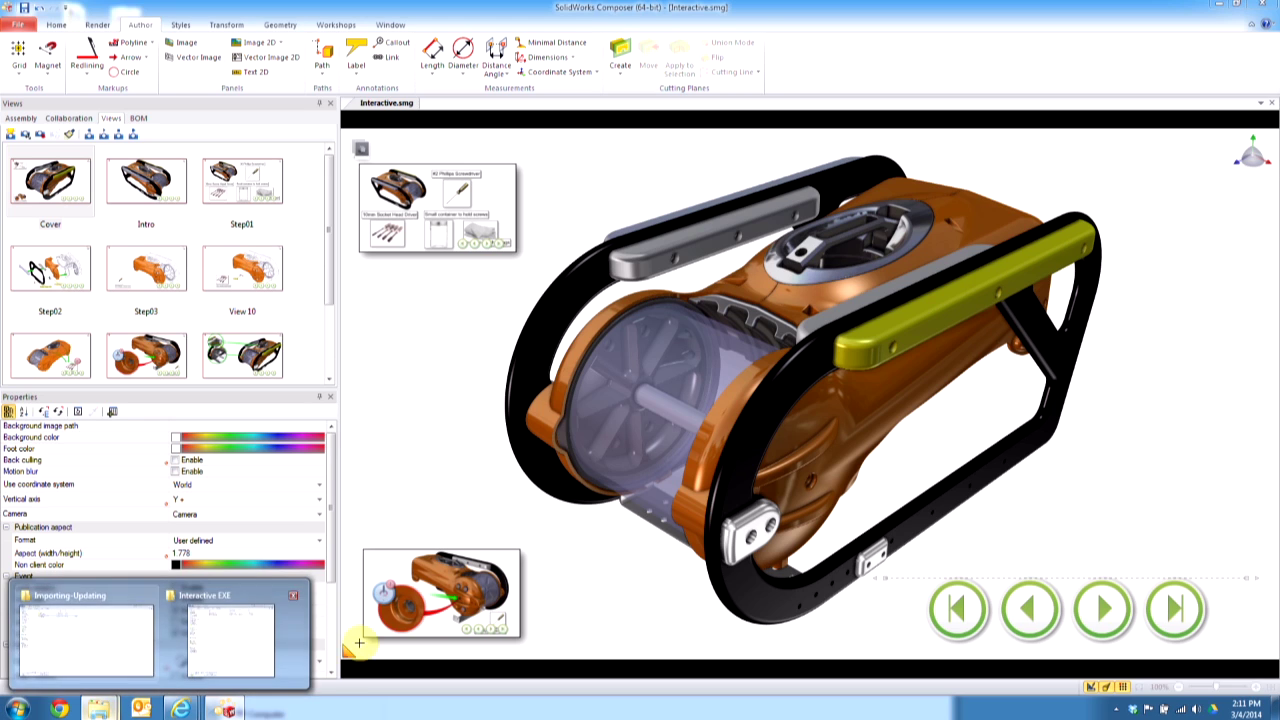
pyautogui.click(305, 668)
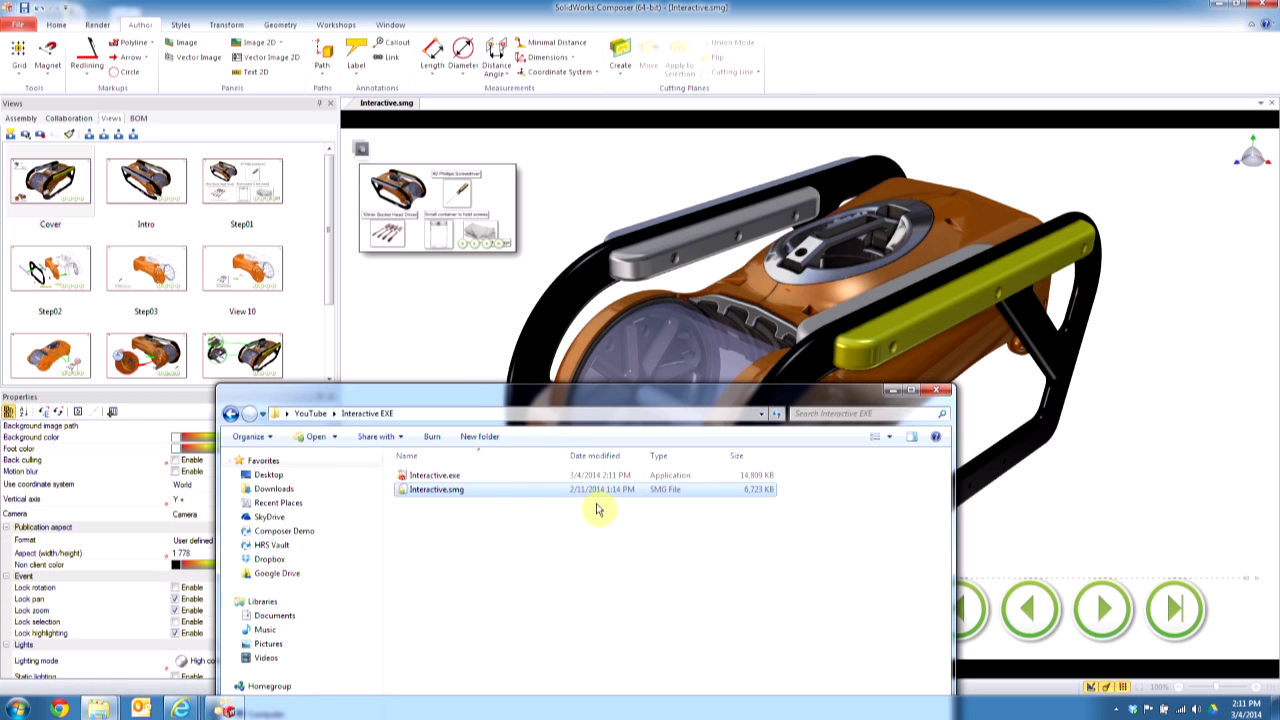
pyautogui.moveTo(771, 400); pyautogui.dragTo(814, 170)
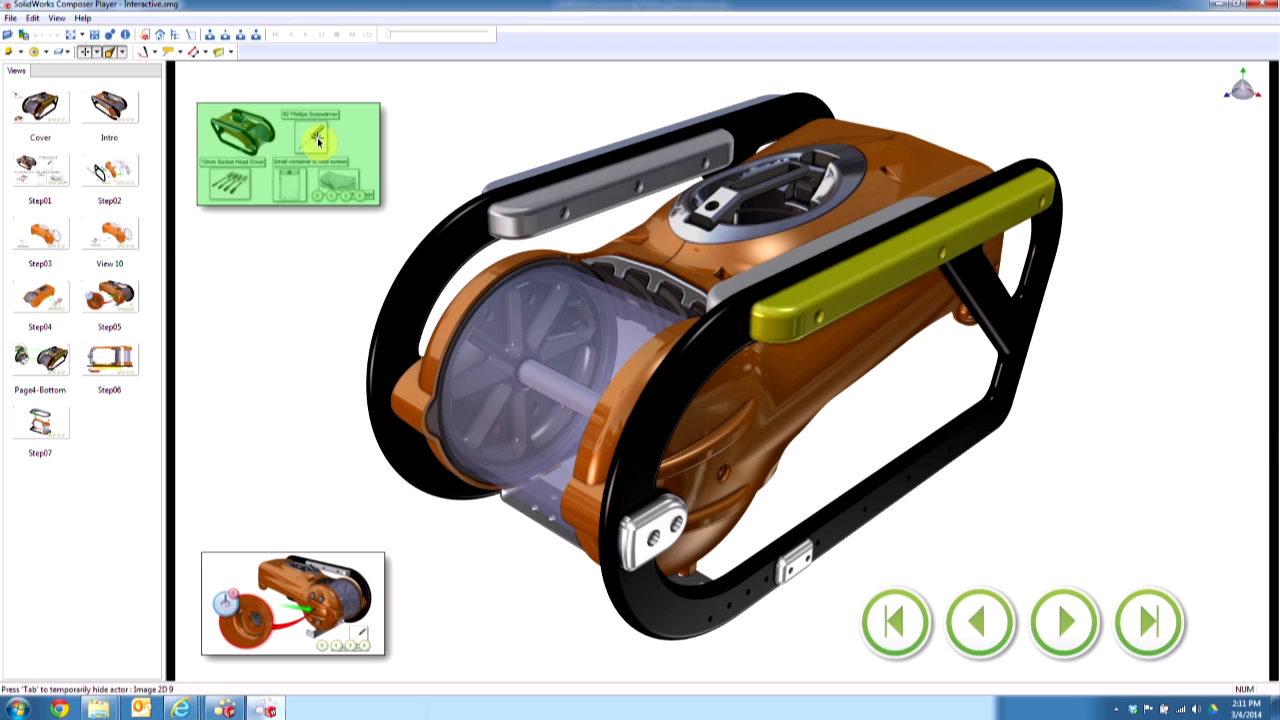
# Test the Cover page's linked preview images by opening the Step01 and Step05 views, returning to Cover after each.
pyautogui.click(268, 142)
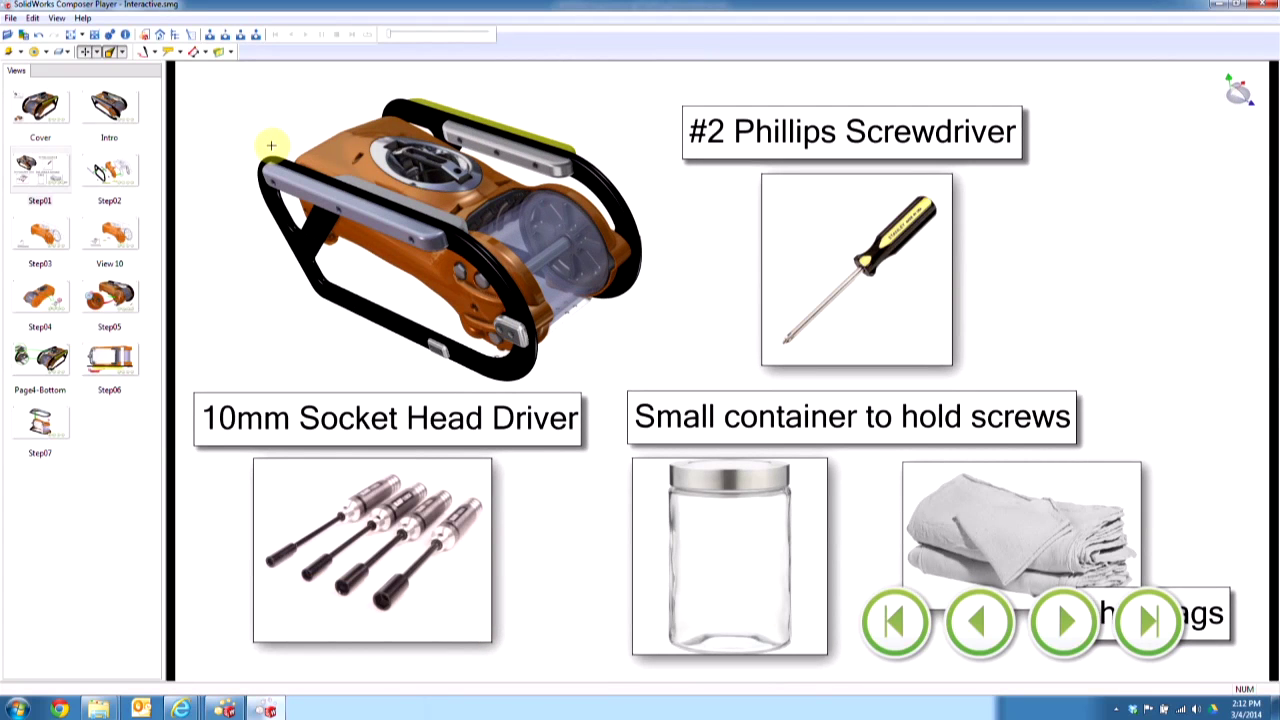
pyautogui.click(39, 106)
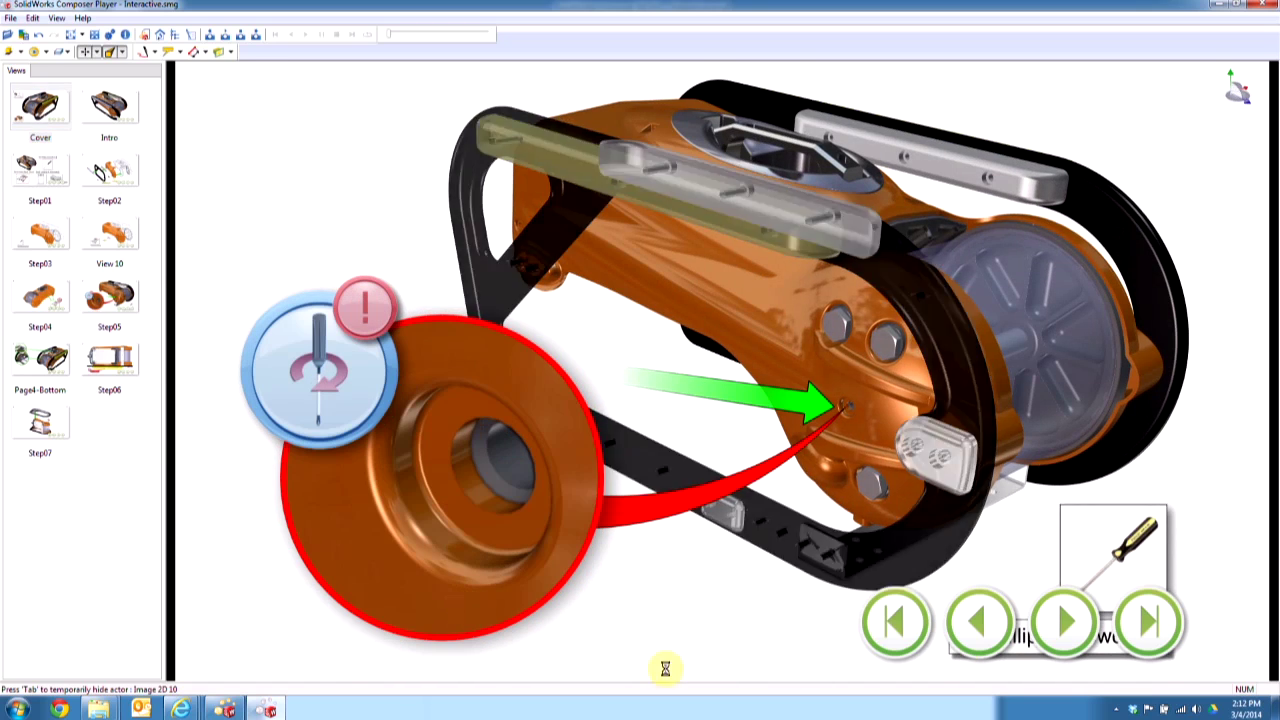
pyautogui.click(39, 106)
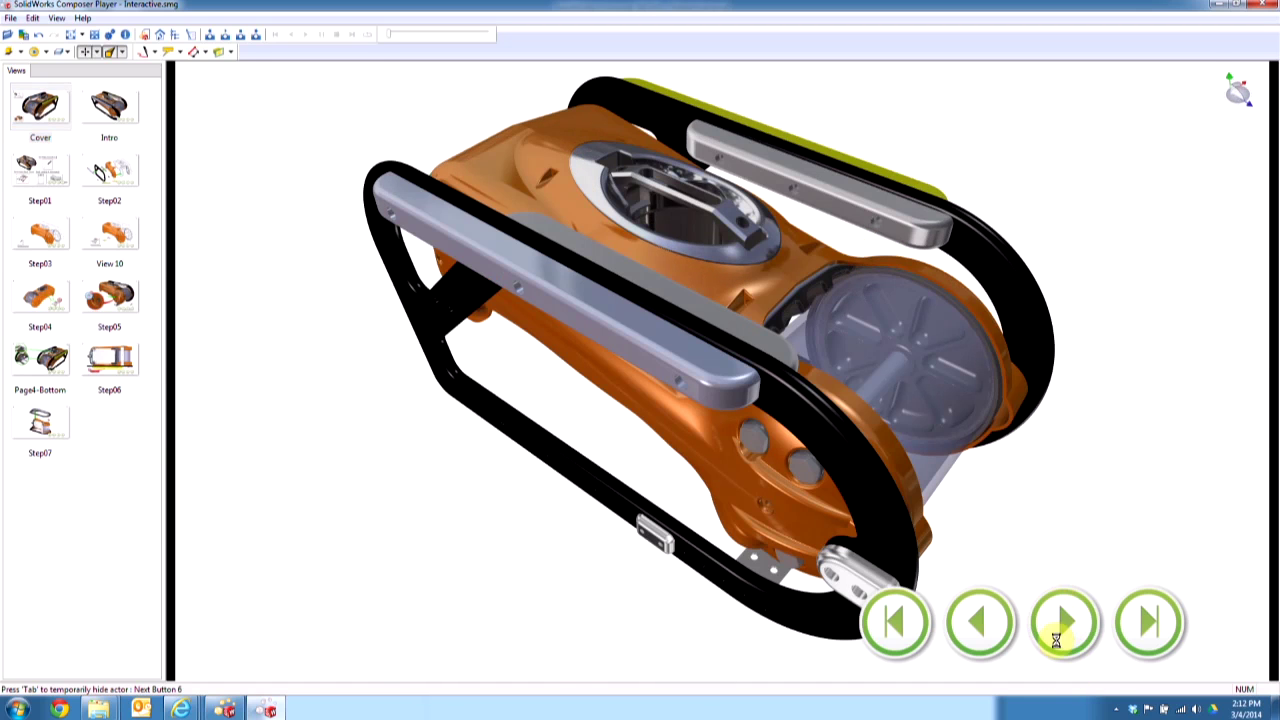
# Test the next-view navigation button by advancing from the Cover view through Intro and Step01 to Step03 and View 10.
pyautogui.click(1064, 645)
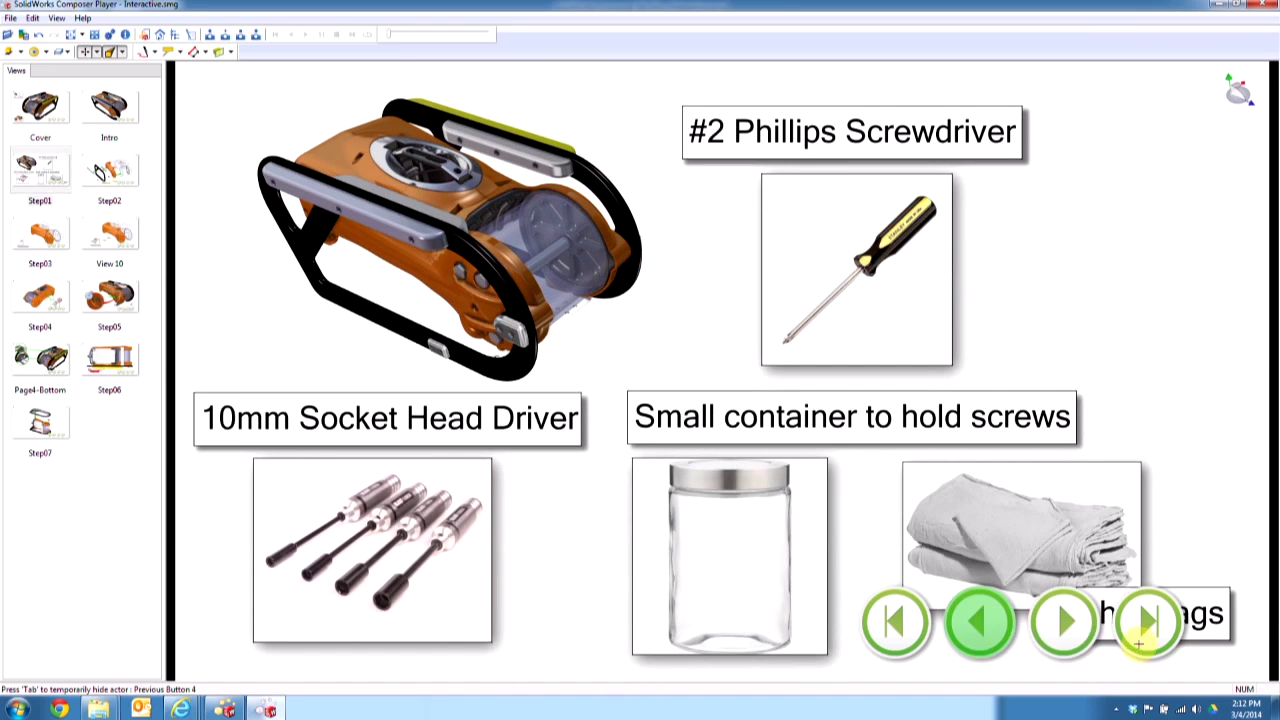
pyautogui.click(1058, 628)
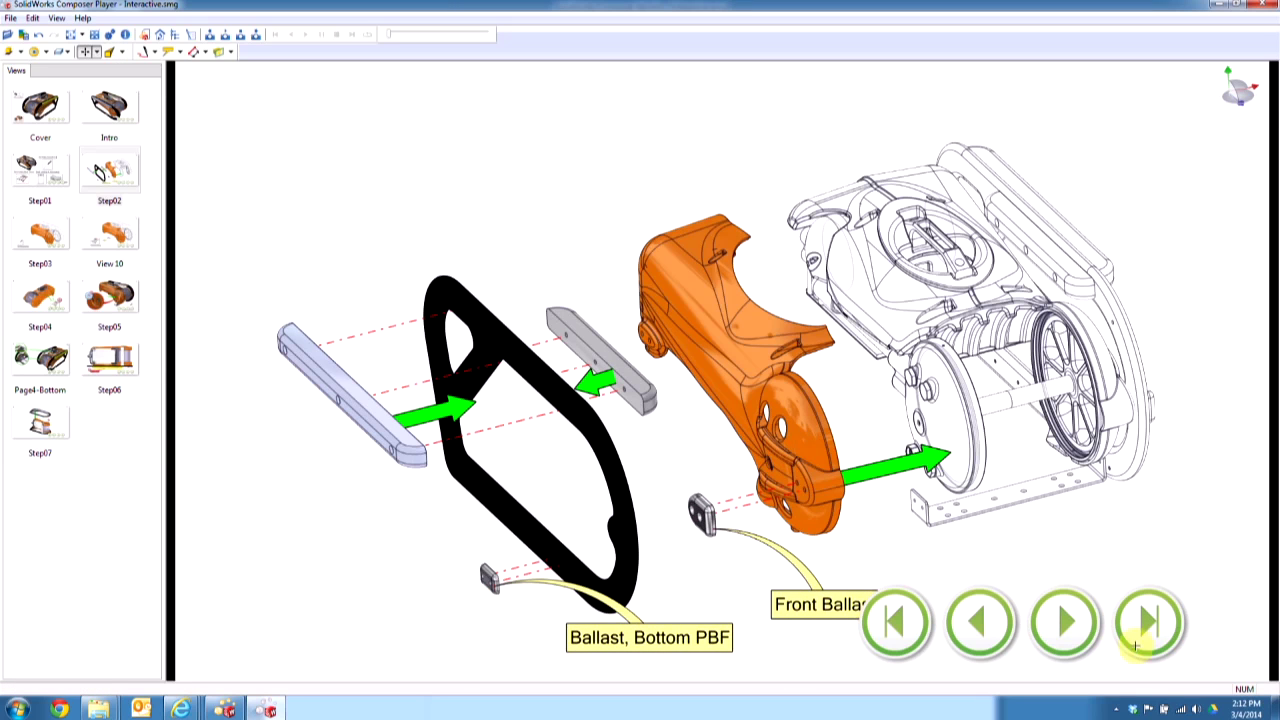
pyautogui.click(1066, 622)
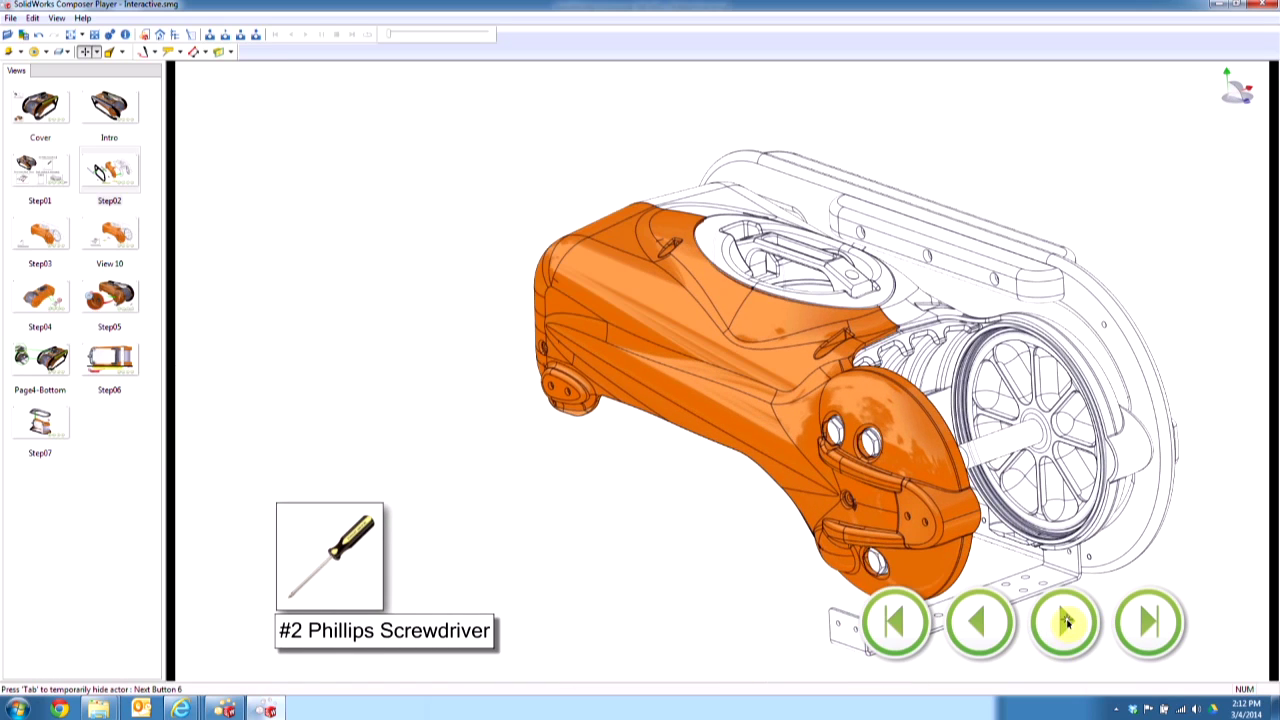
pyautogui.click(1066, 622)
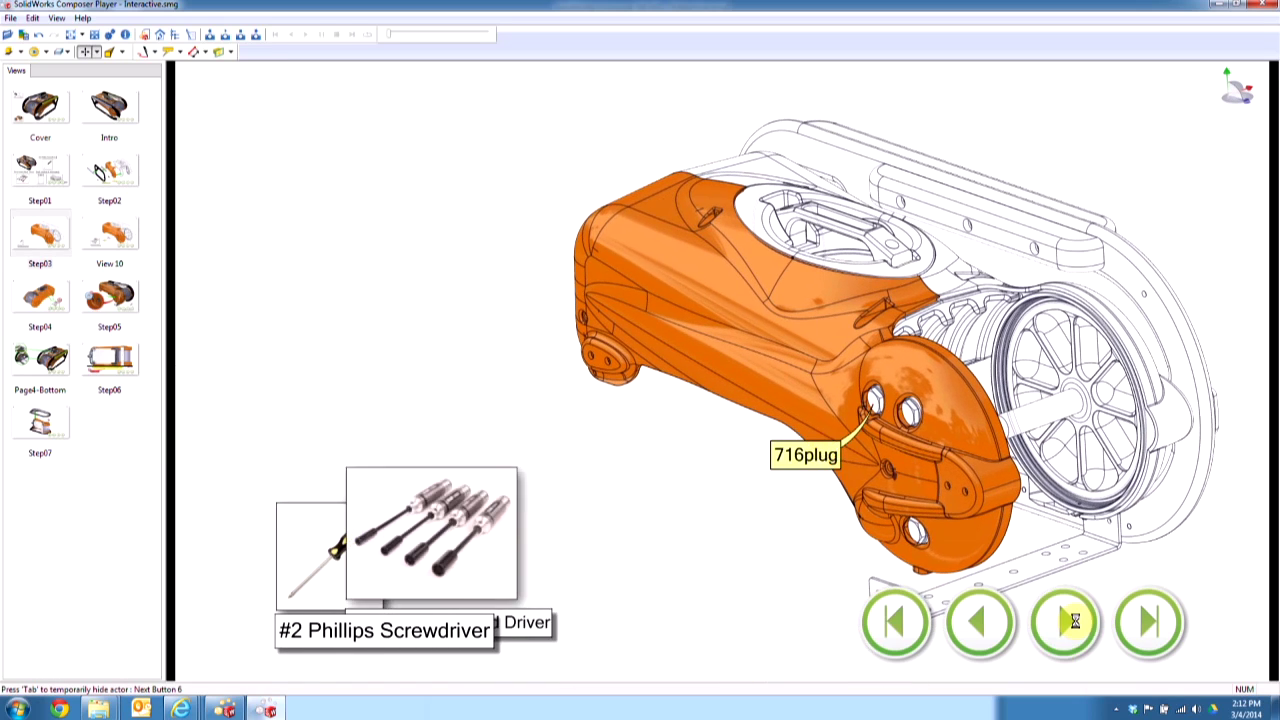
pyautogui.click(1073, 621)
# Return to the Cover view and rotate the 3D model to inspect it from other sides.
pyautogui.click(30, 140)
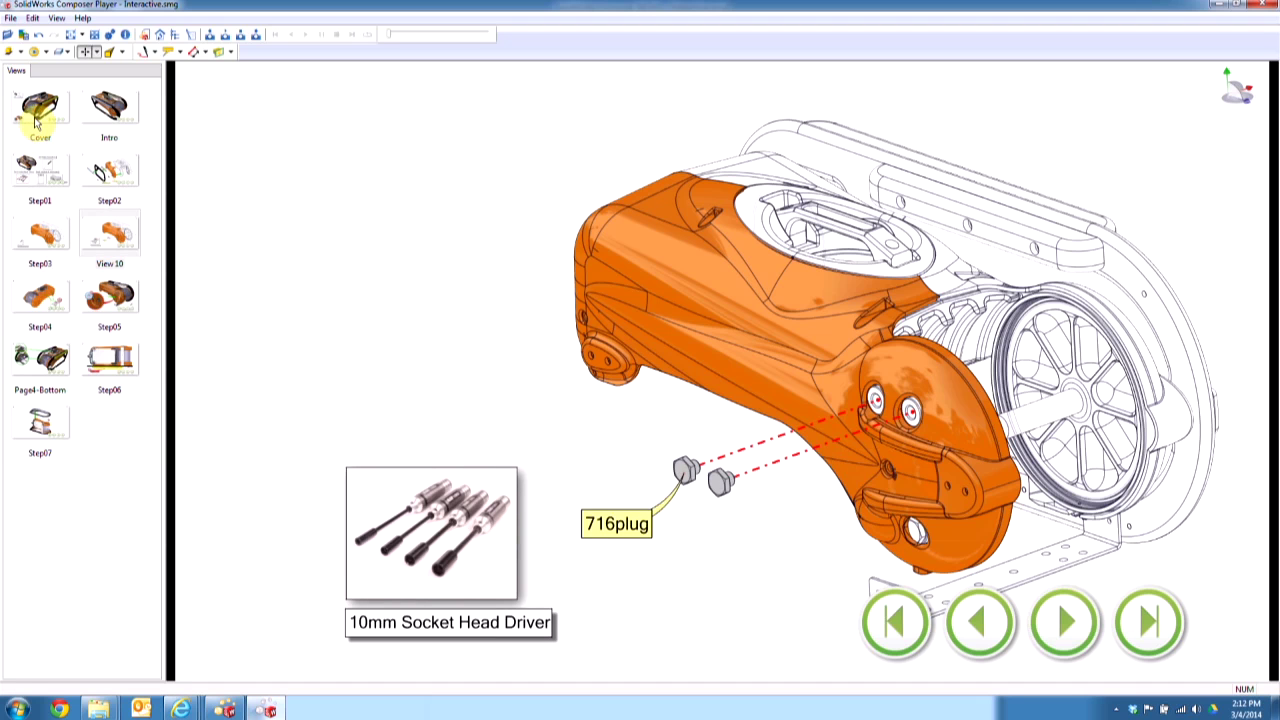
pyautogui.click(36, 122)
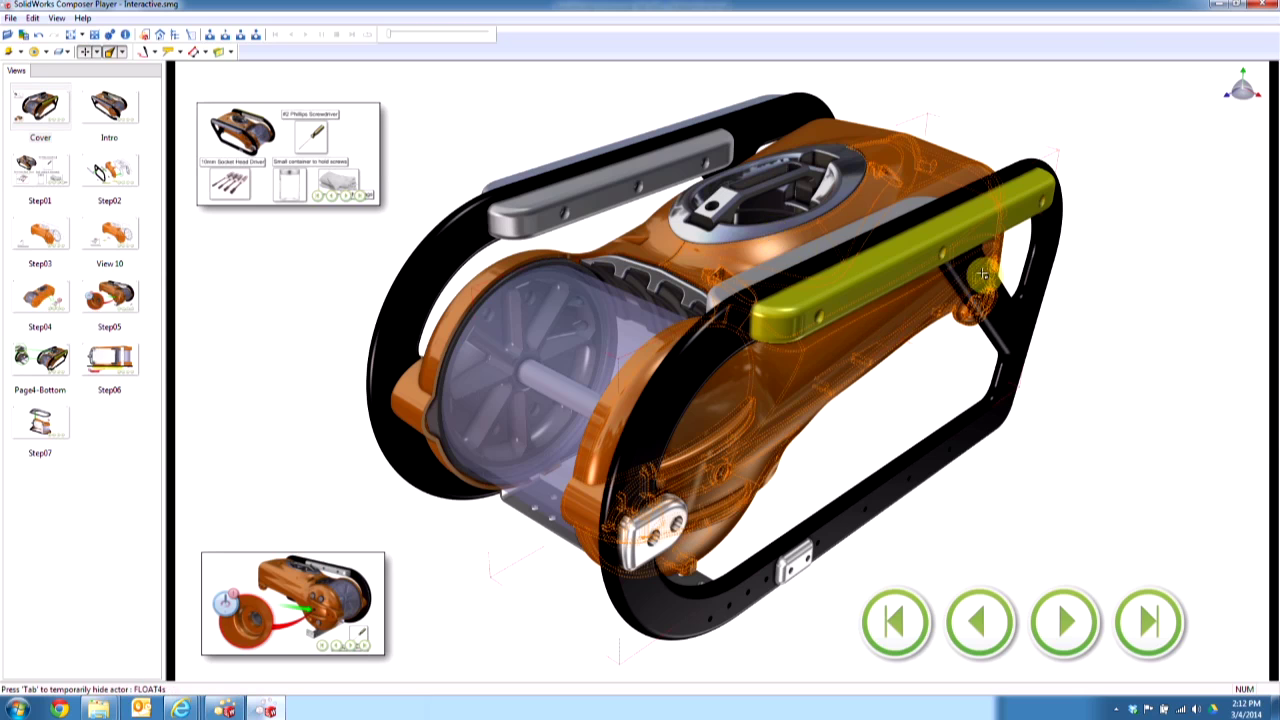
pyautogui.moveTo(923, 374); pyautogui.dragTo(1060, 366)
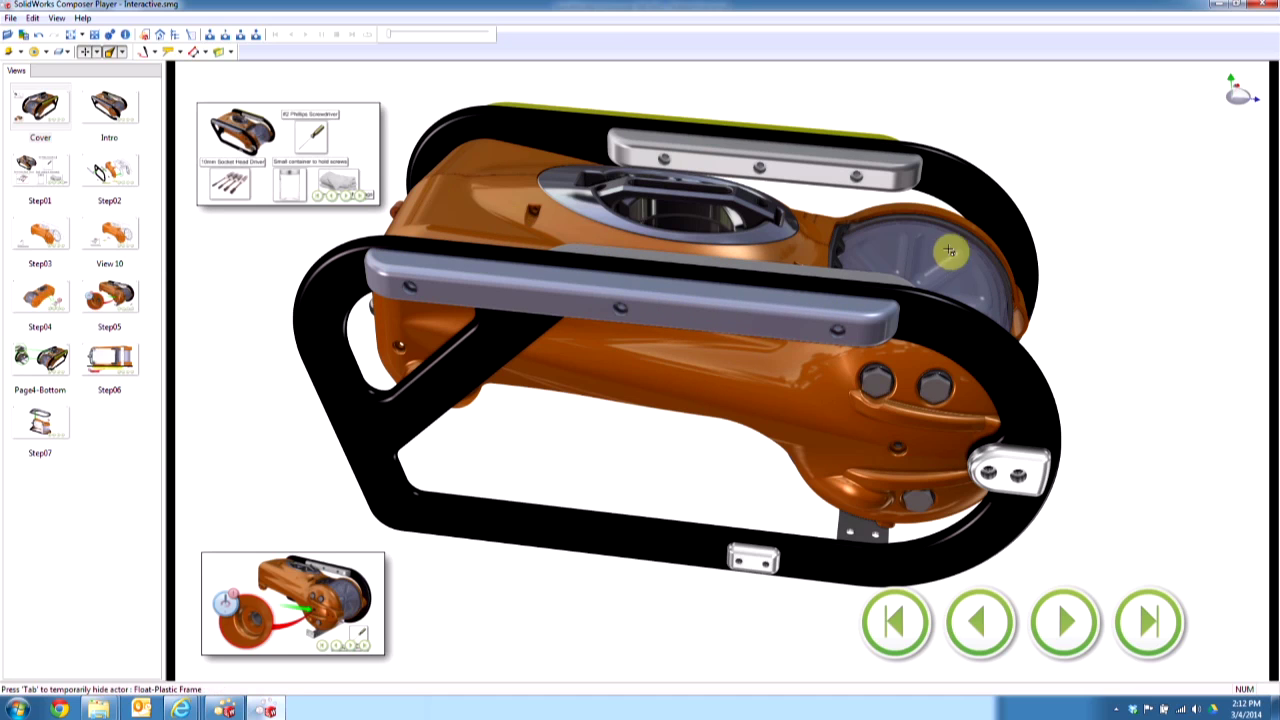
pyautogui.moveTo(1126, 280); pyautogui.dragTo(689, 261)
# Open the Intro view and inspect the model's bumpers, plugs and clear view port at close range, restoring the view between inspections.
pyautogui.click(136, 117)
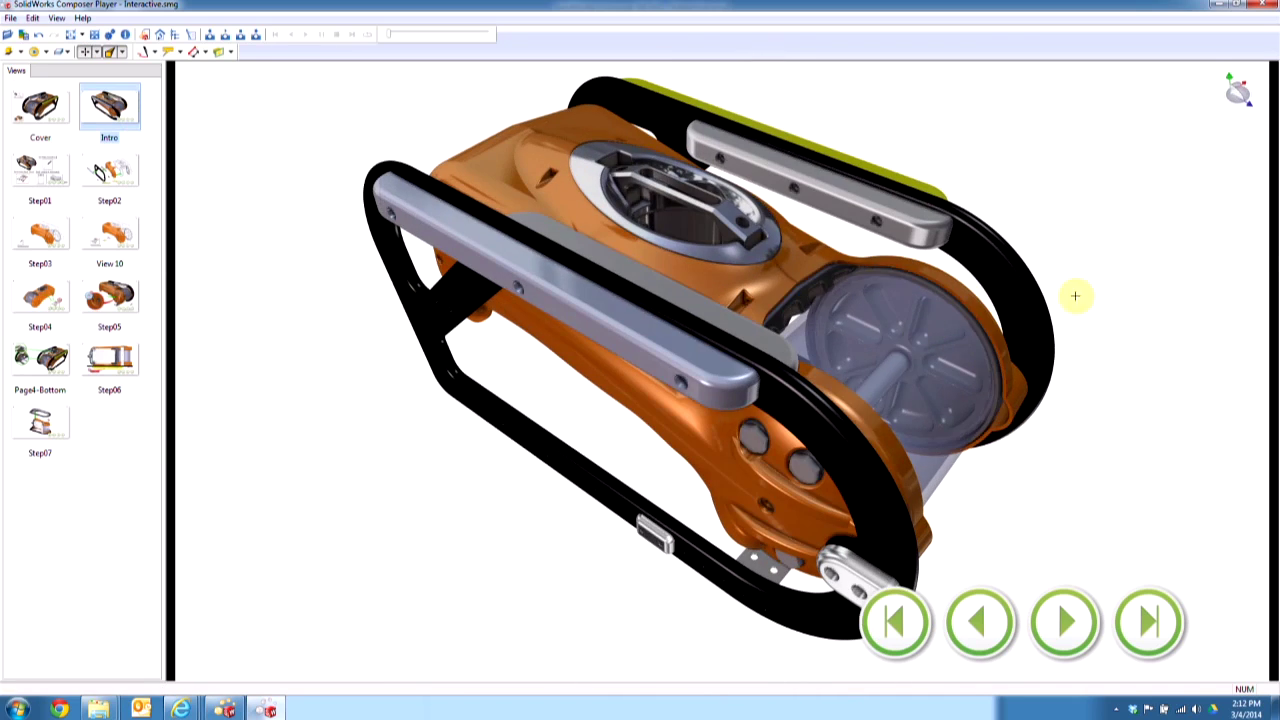
pyautogui.scroll(6, 766, 309)
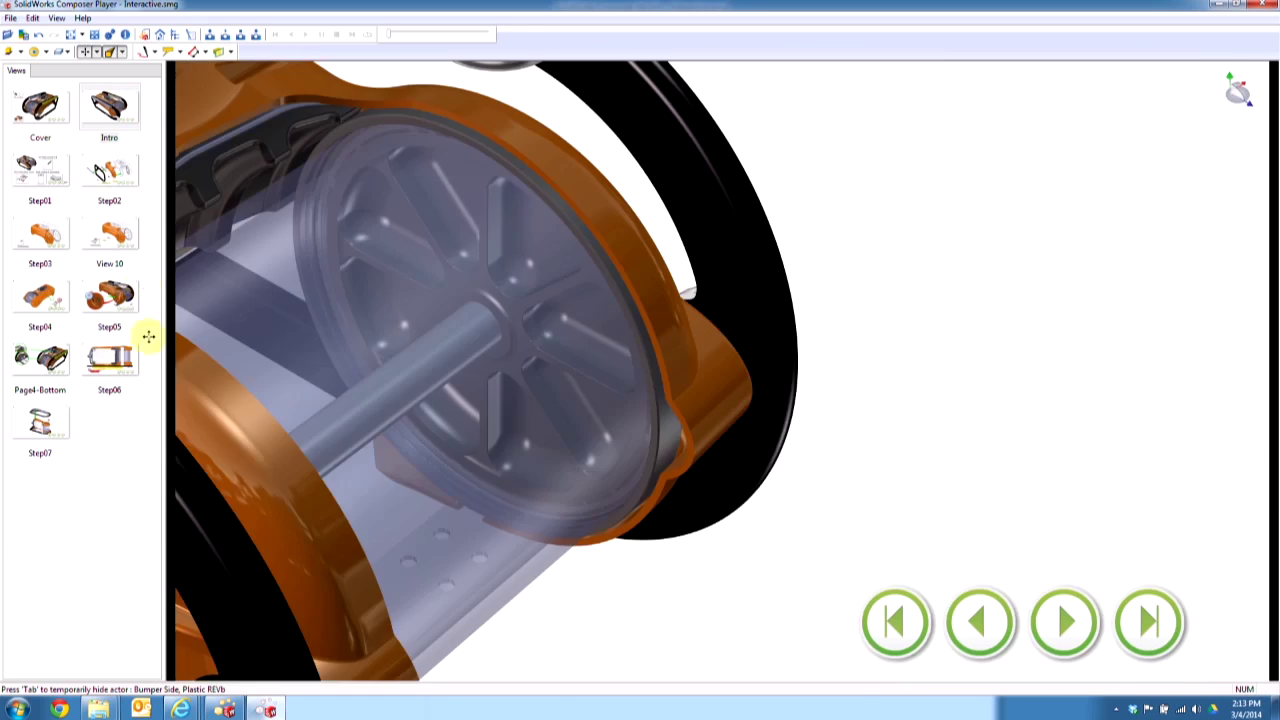
pyautogui.click(109, 105)
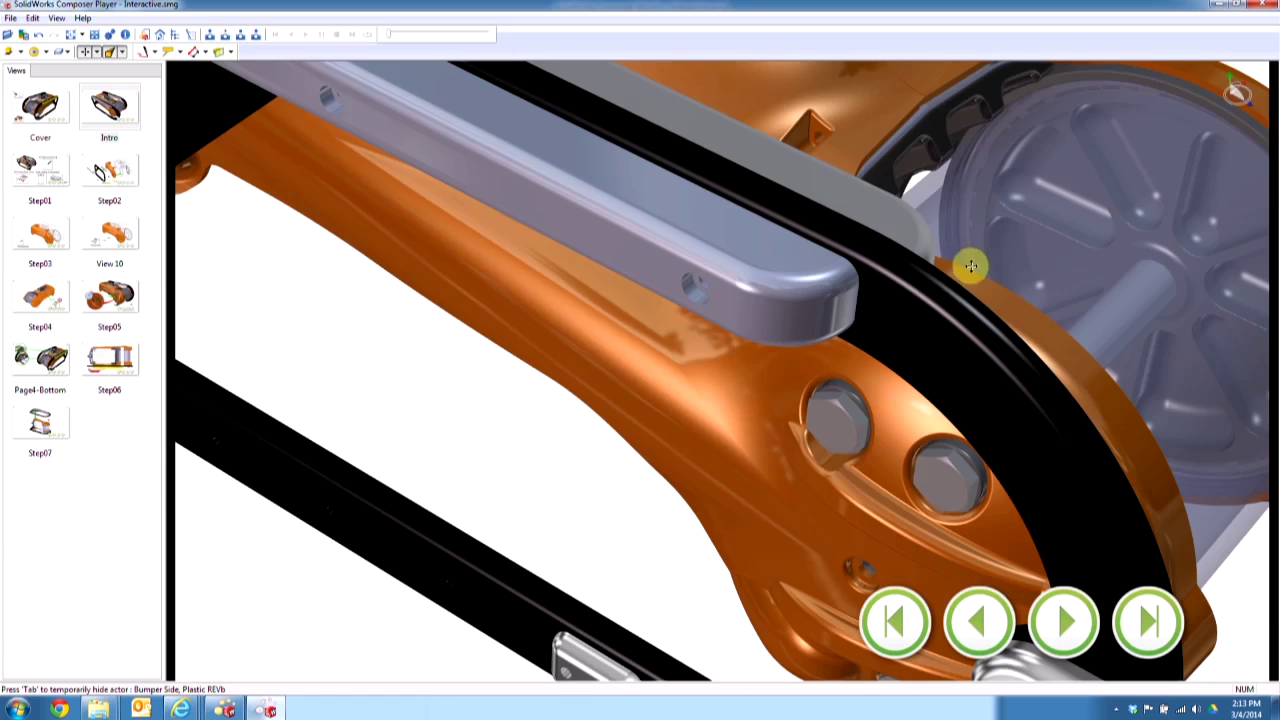
pyautogui.scroll(3, 740, 351)
pyautogui.scroll(1, 689, 340)
pyautogui.scroll(2, 697, 458)
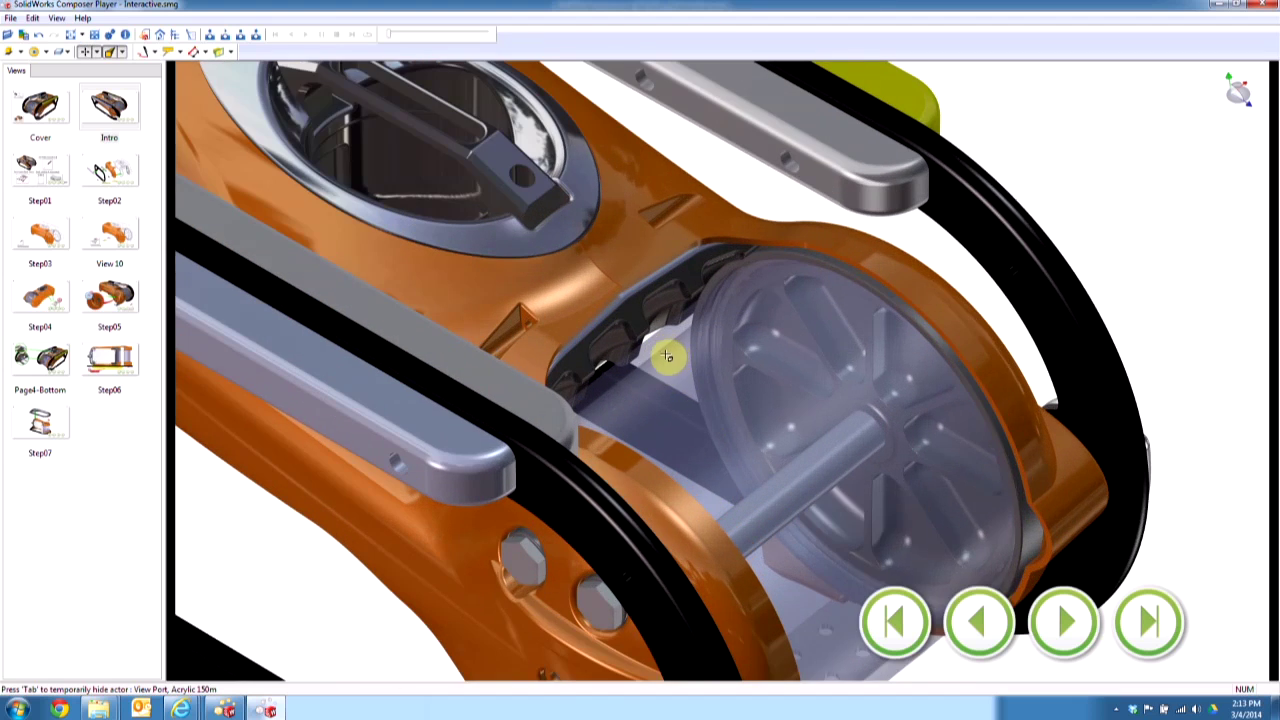
pyautogui.scroll(-1, 666, 351)
pyautogui.scroll(-5, 668, 374)
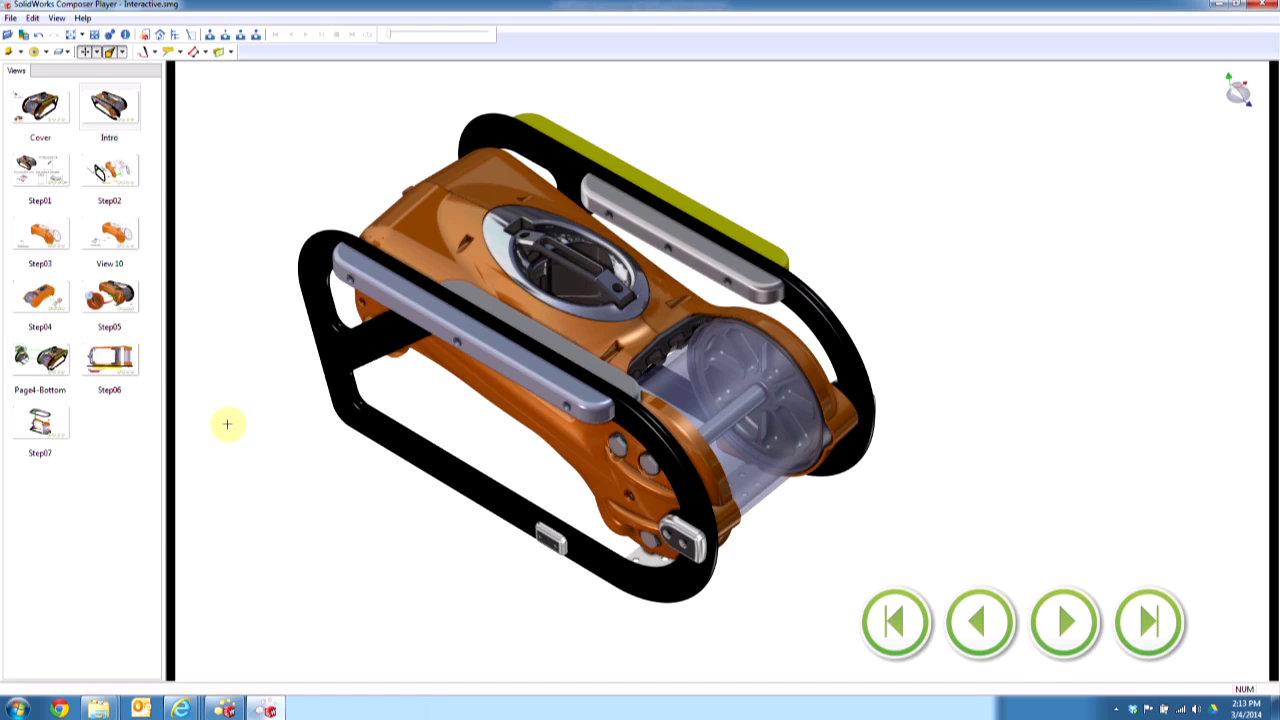
# Show the Step01 tool list view and go back to the Cover view.
pyautogui.click(52, 170)
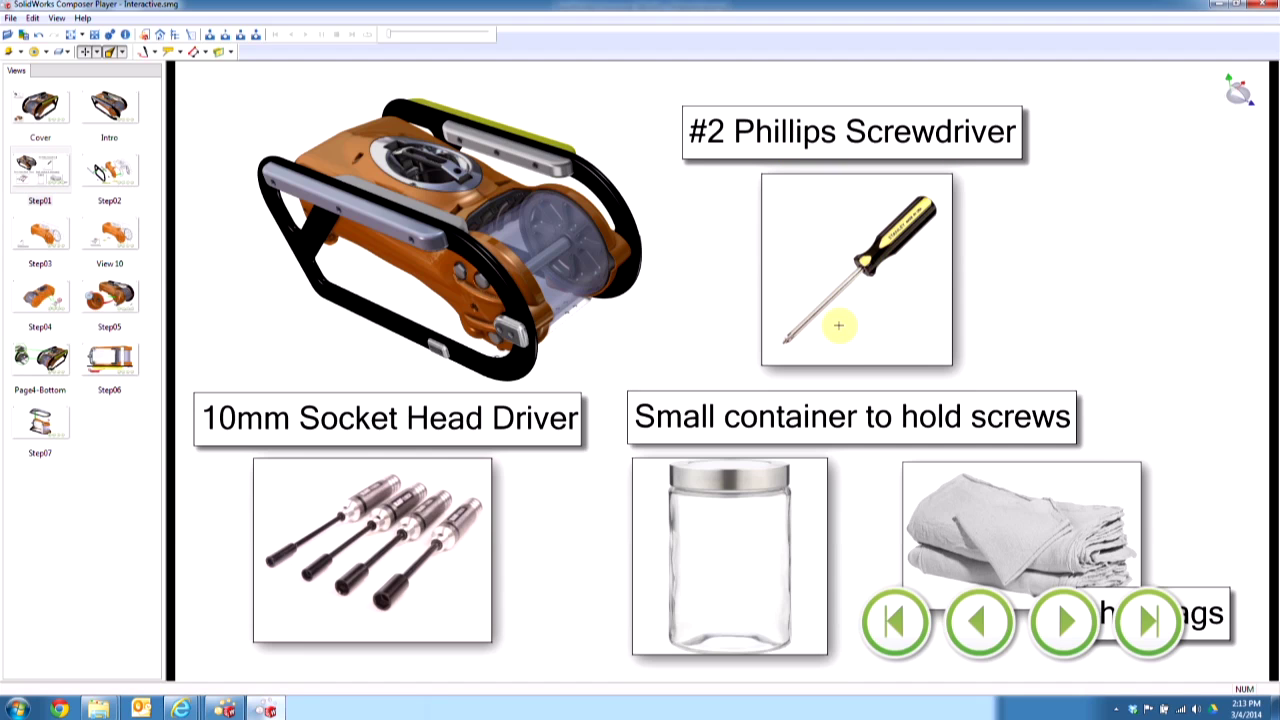
pyautogui.click(40, 110)
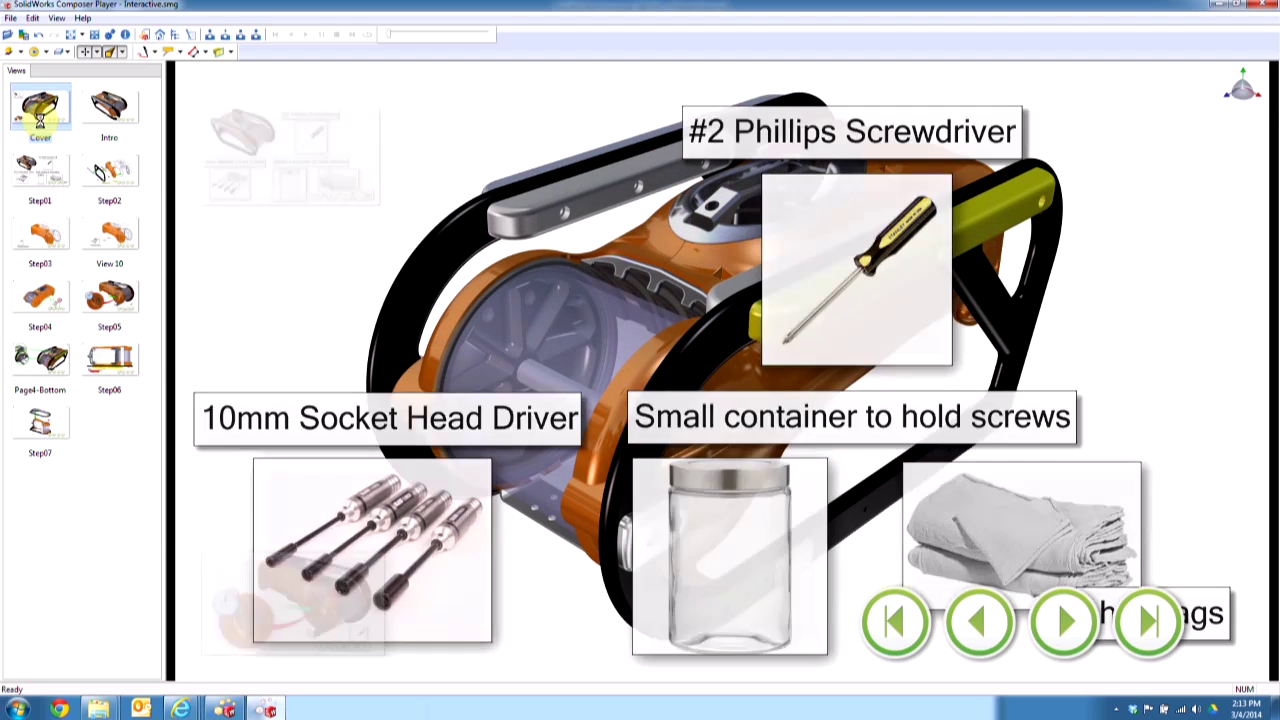